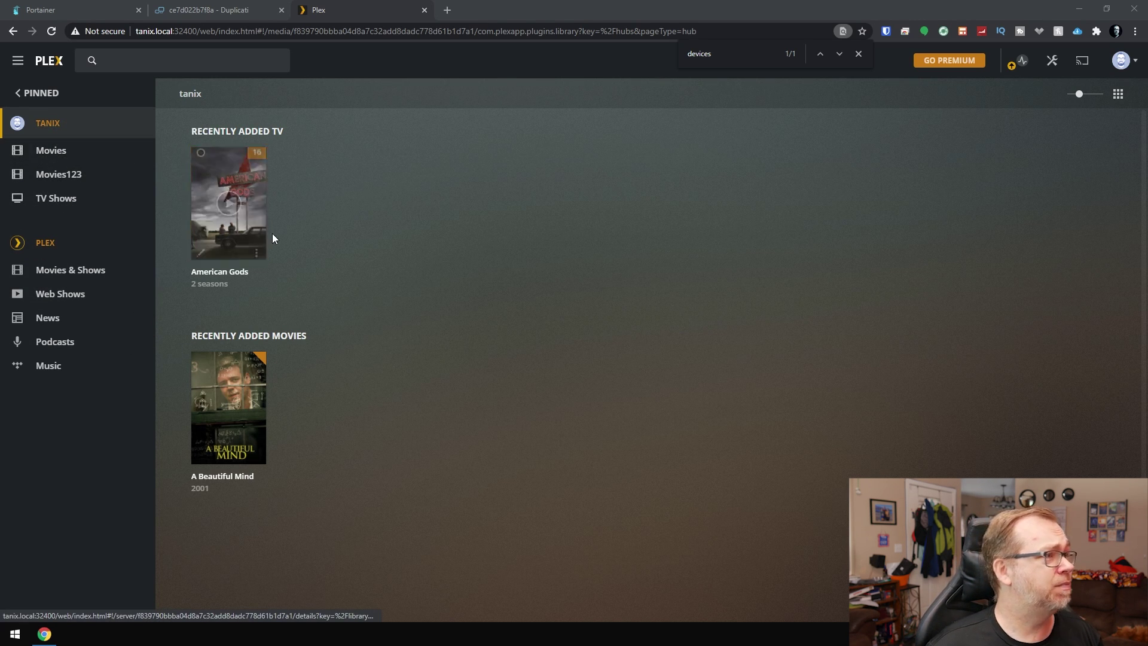
- Play A Beautiful Mind briefly, then pause it and close the mini-player to stop playback
mouse_move(254, 235)
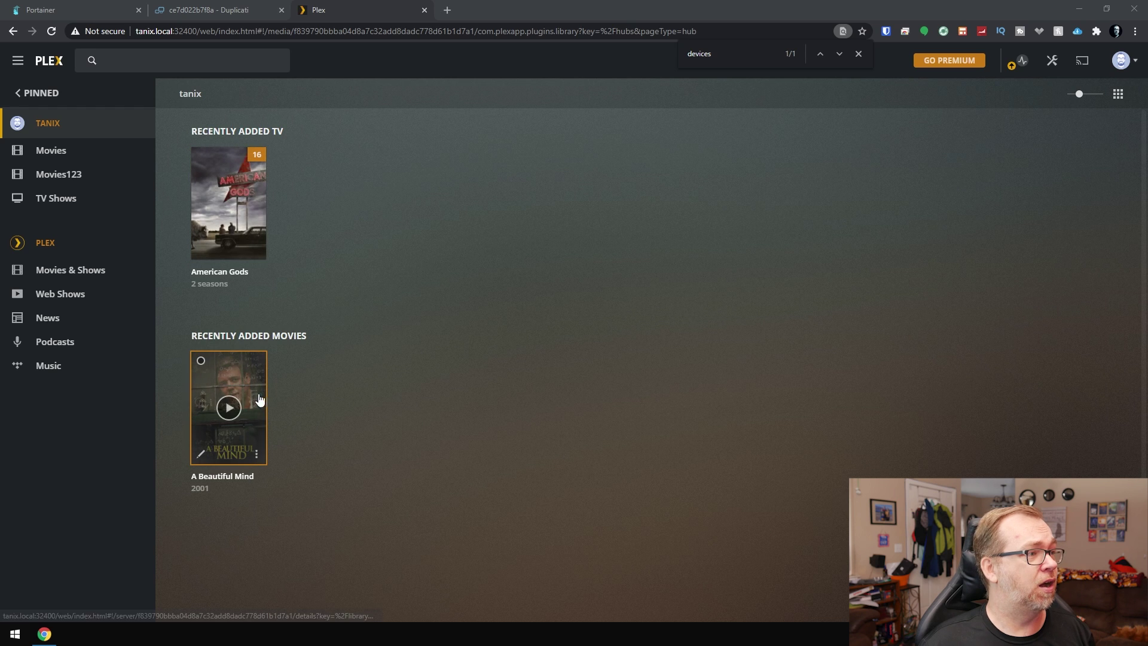
left_click(230, 408)
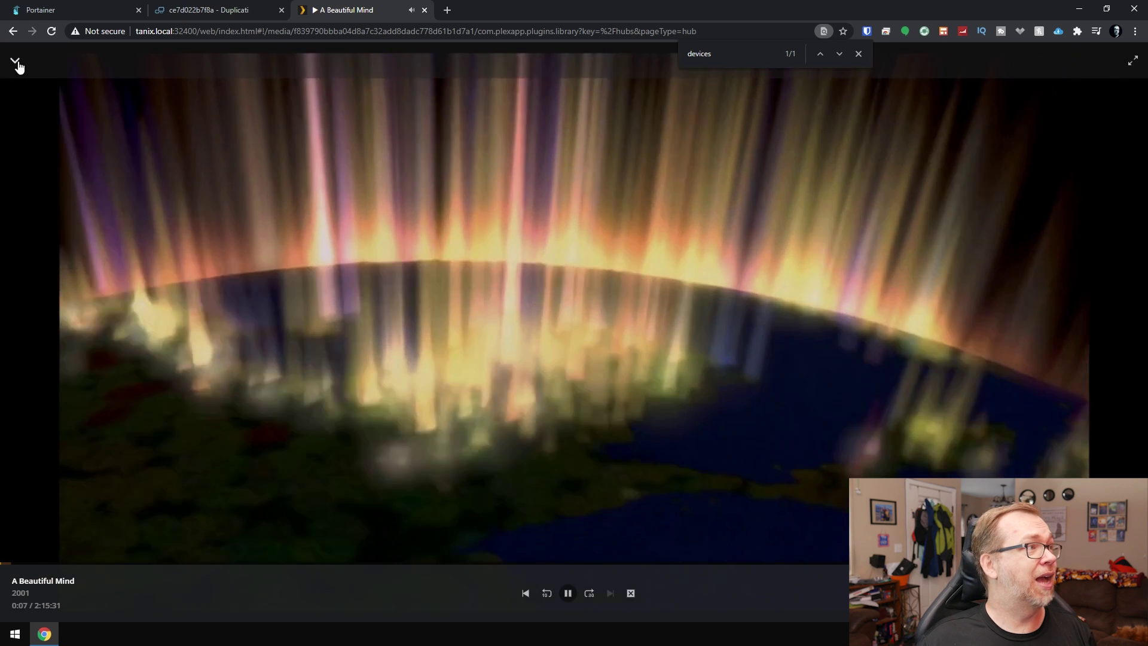
left_click(14, 60)
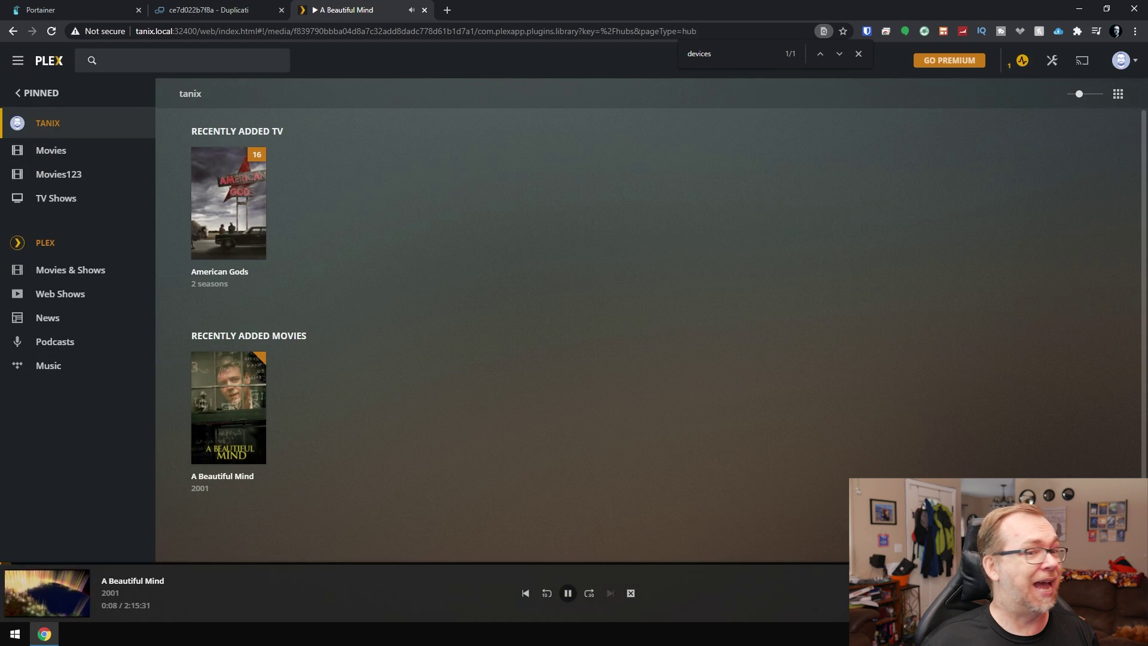
left_click(568, 593)
left_click(631, 593)
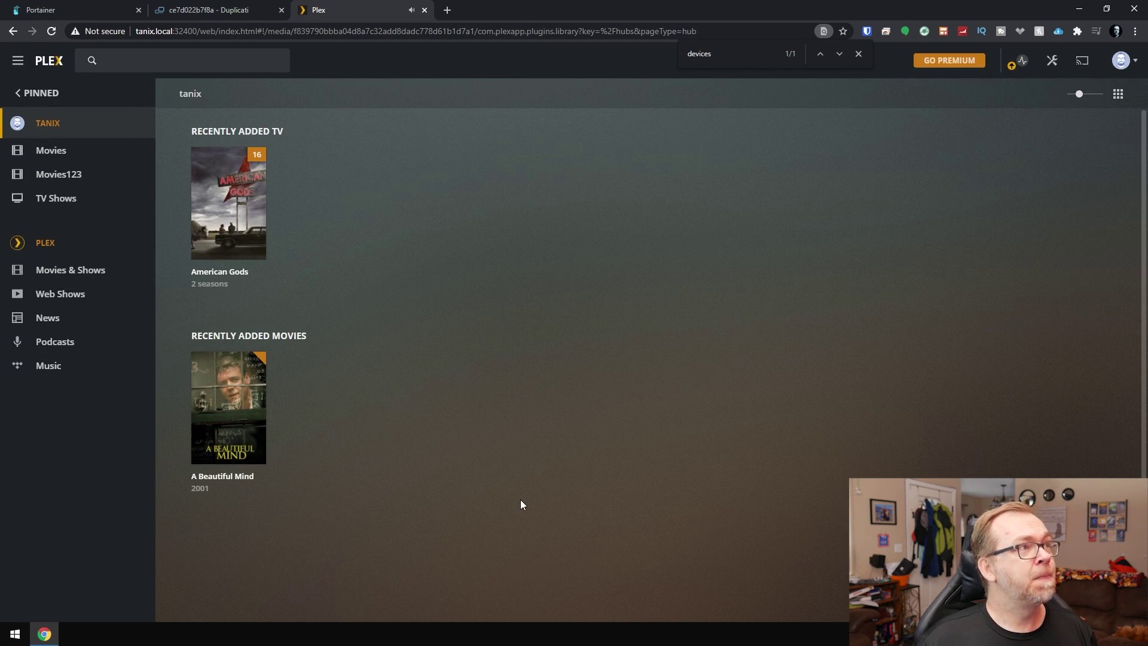
- Stop the plex container from Portainer's container list, then go to the Stacks list
left_click(89, 7)
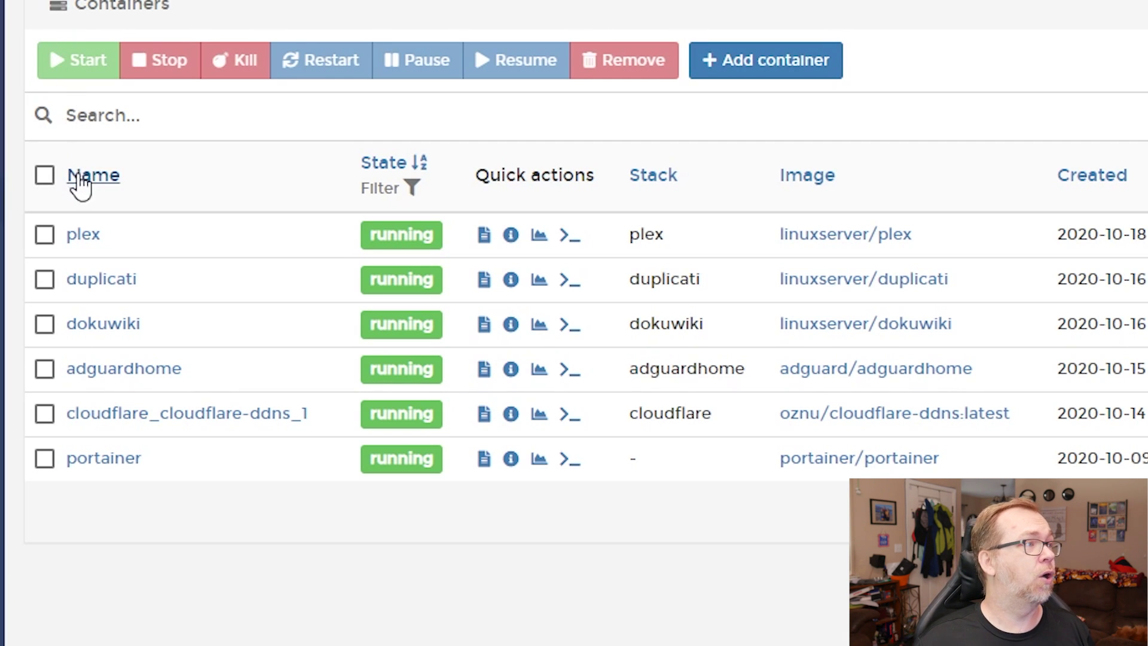
left_click(45, 238)
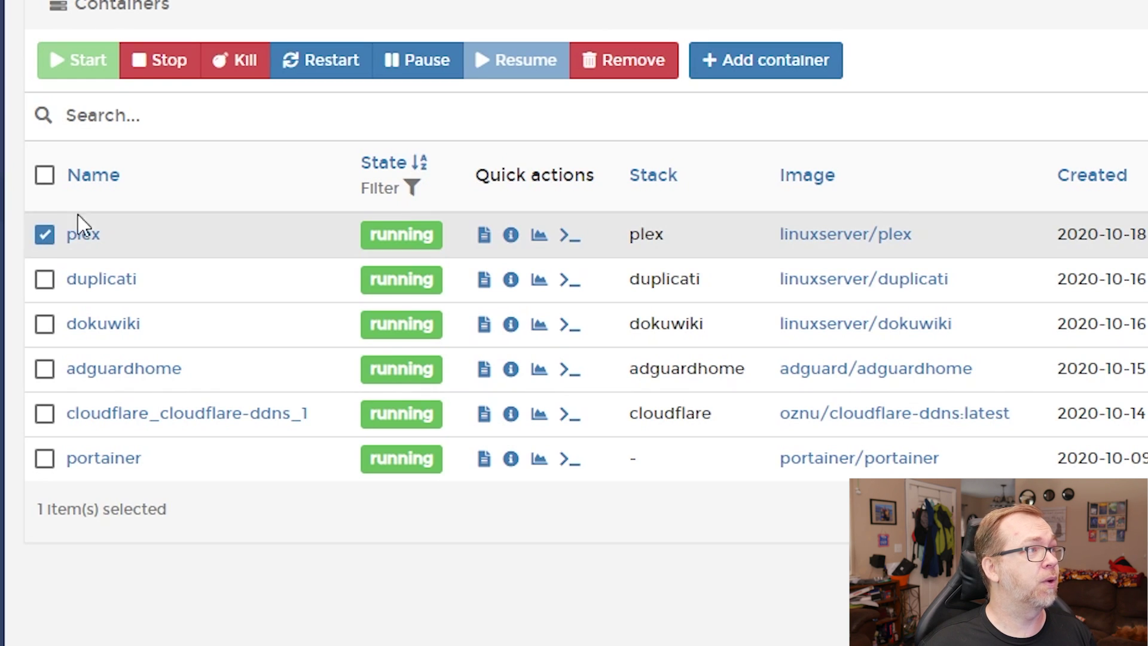
left_click(173, 70)
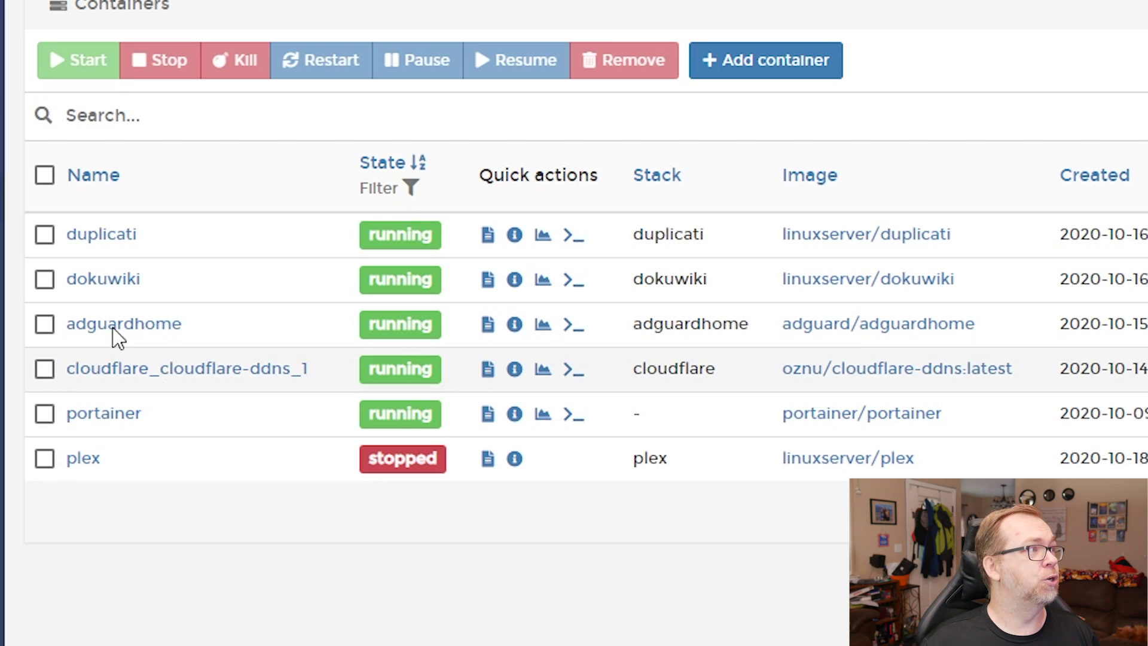
left_click(2, 111)
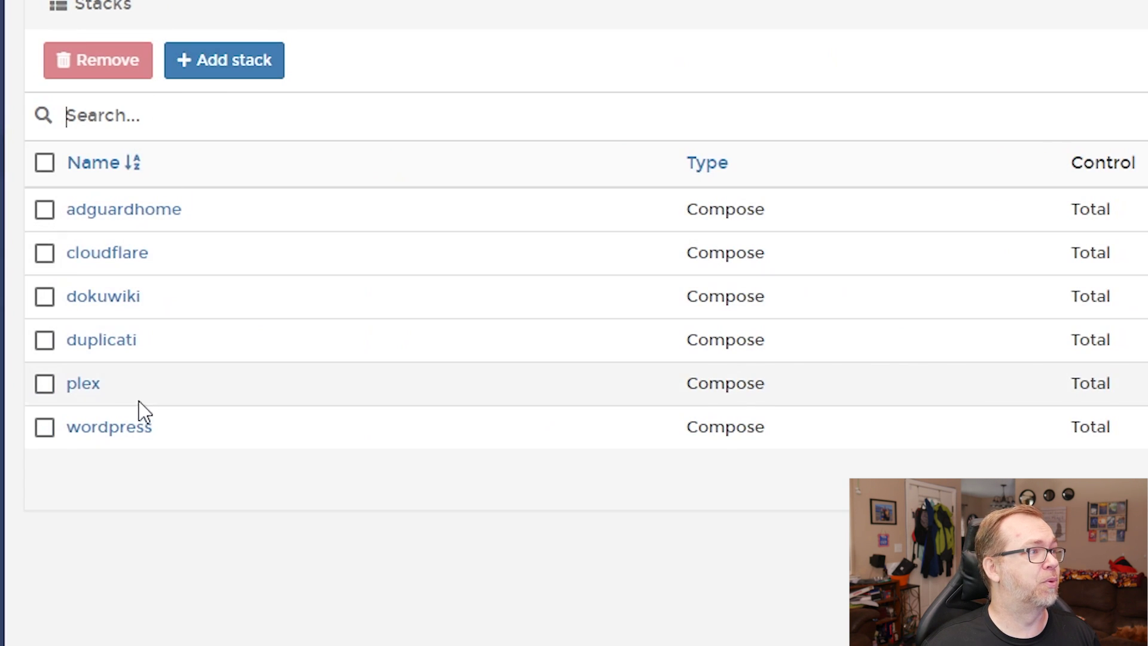
- Open the plex stack's compose file and cd into /srv/dev-disk-by-label-Files/Configs over SSH
left_click(82, 386)
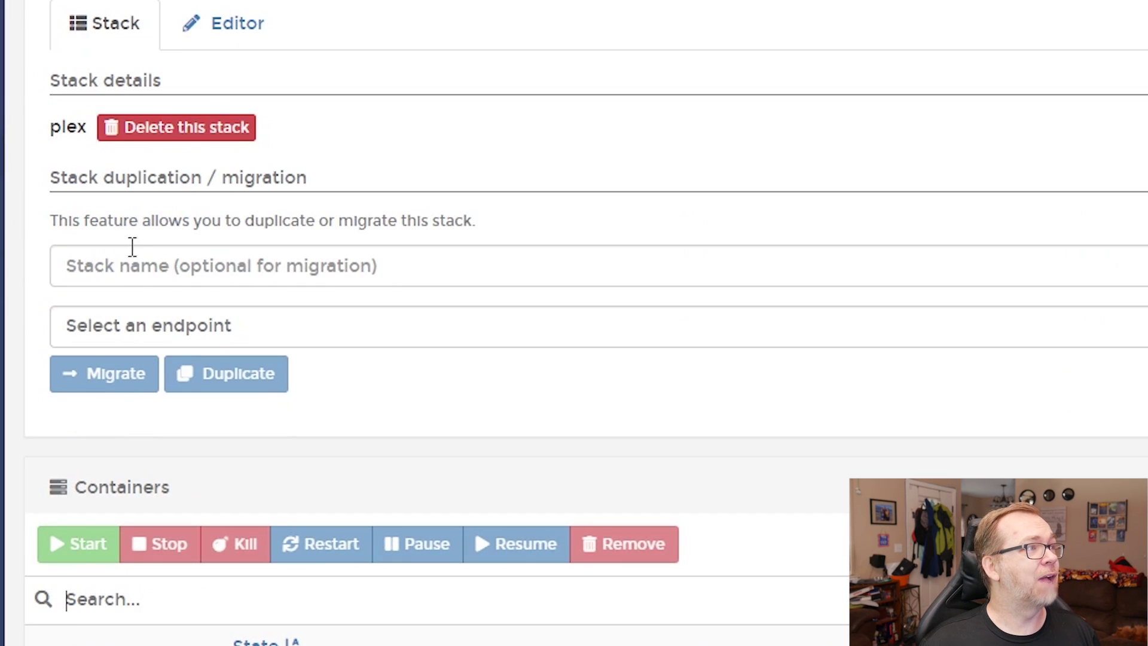
left_click(216, 39)
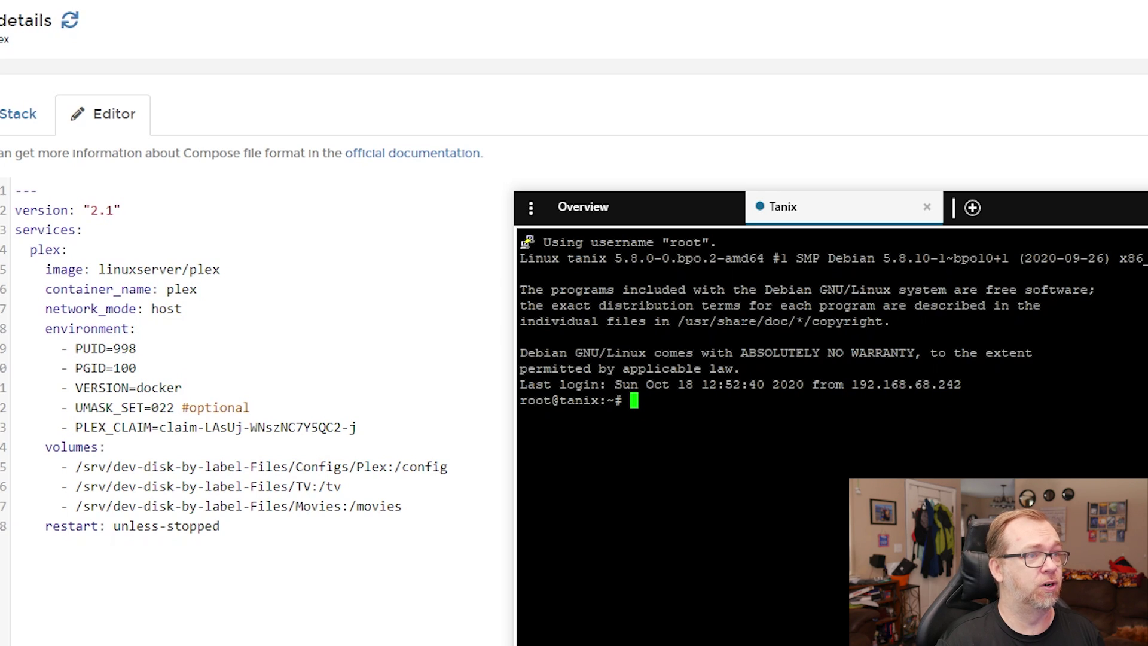
type("cs")
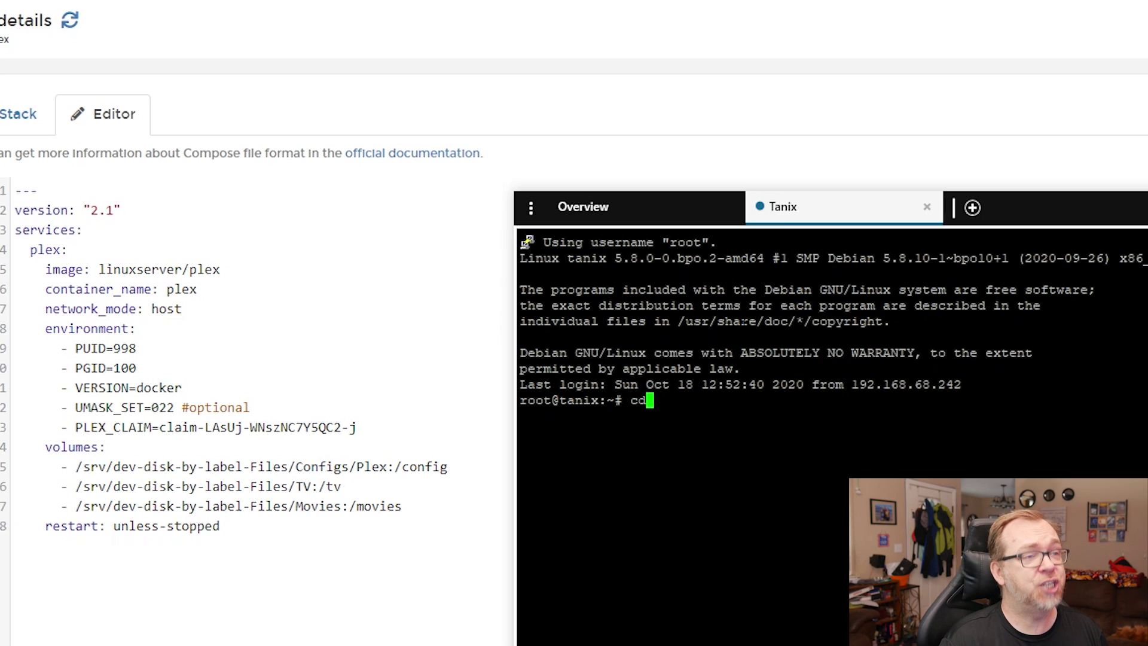
type(" /srv")
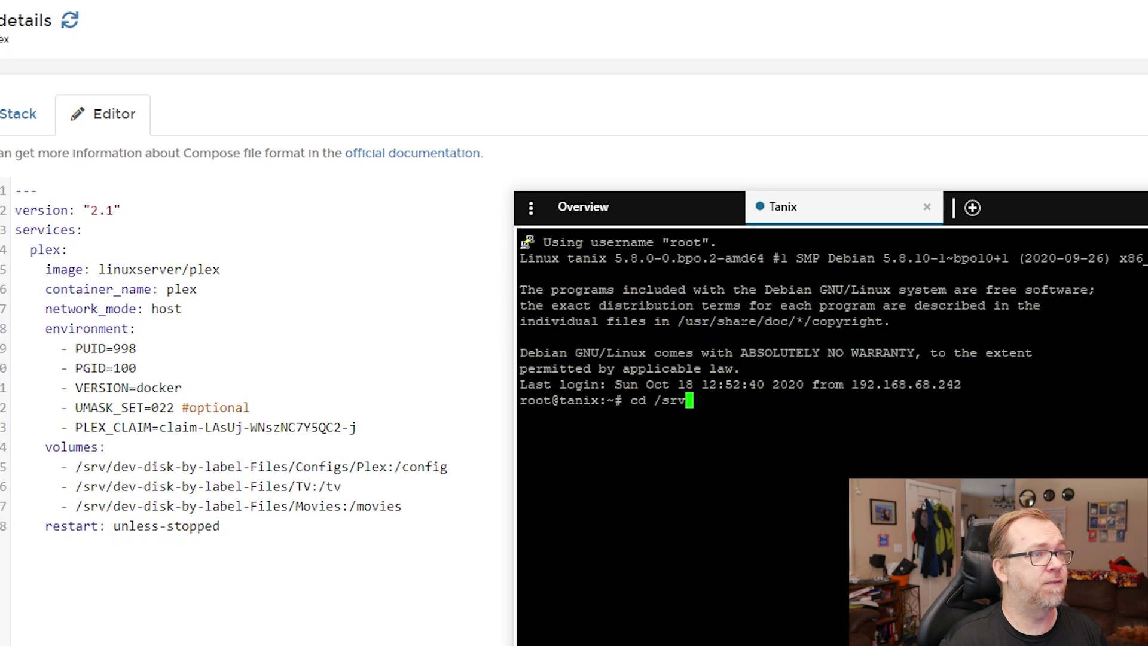
type("/d")
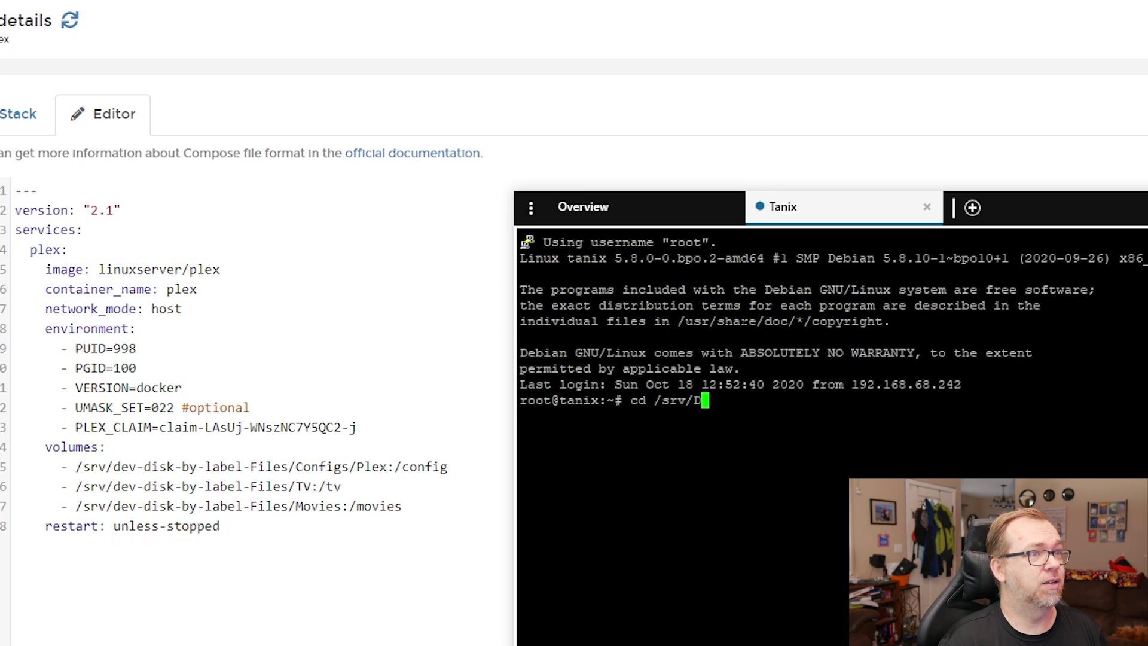
key("Tab")
type("F")
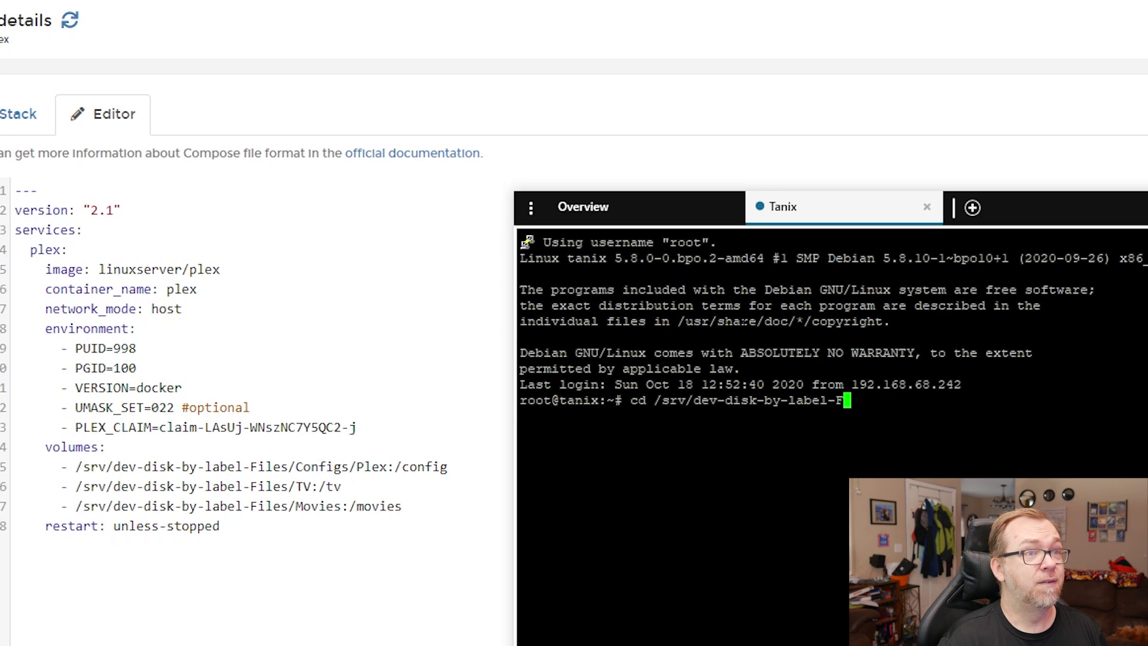
key("Tab")
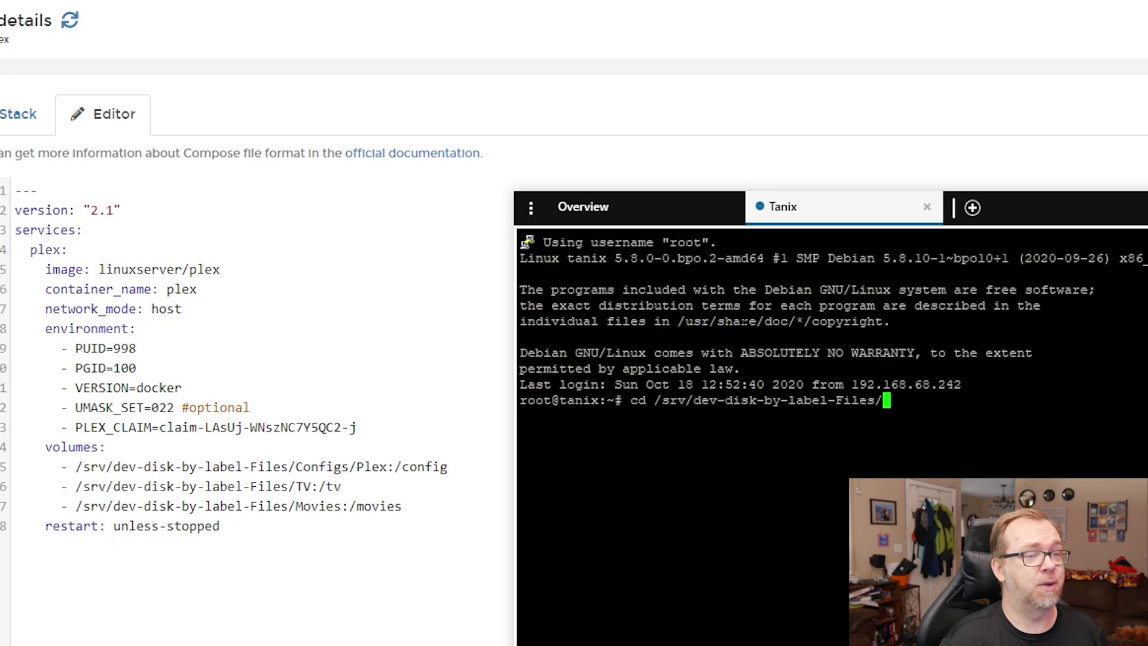
type("C")
key("Tab")
key("Return")
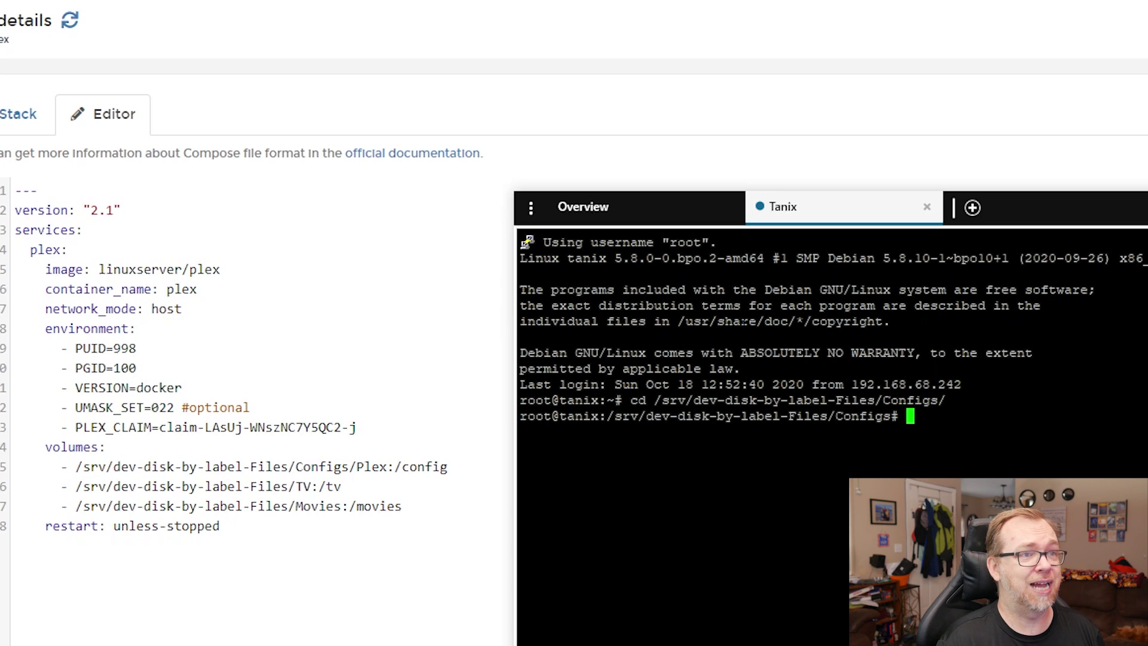
- Delete the Plex folder with rm -rf Plex, confirming only AdGuard, Dokuwiki and Duplicati remain
type("ls")
key("Return")
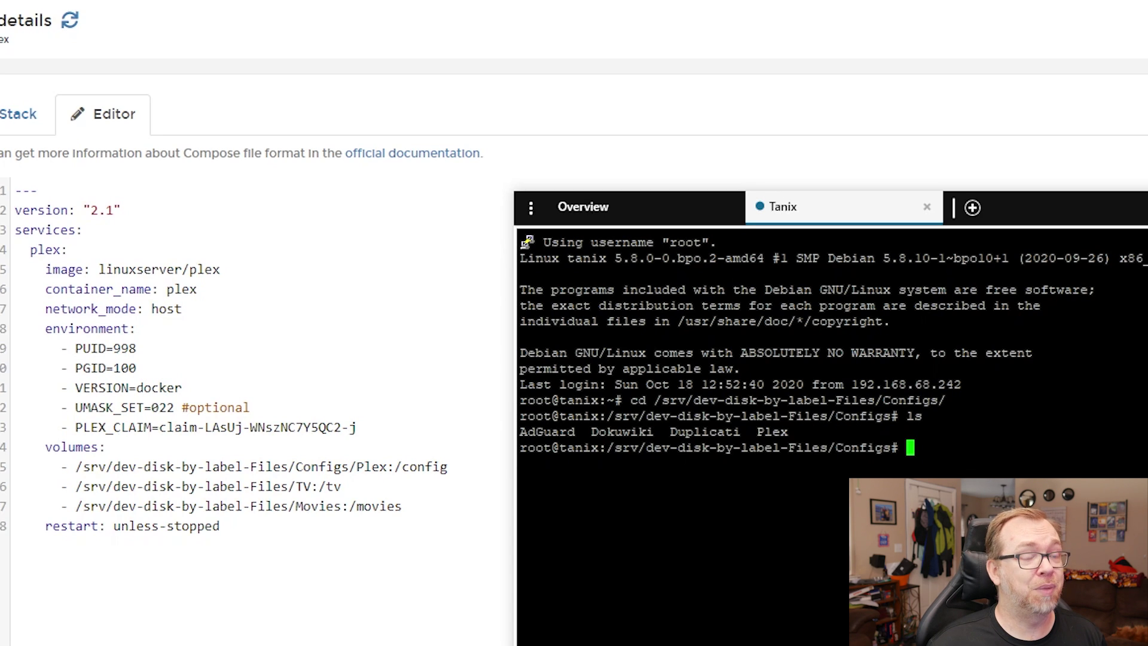
type("r")
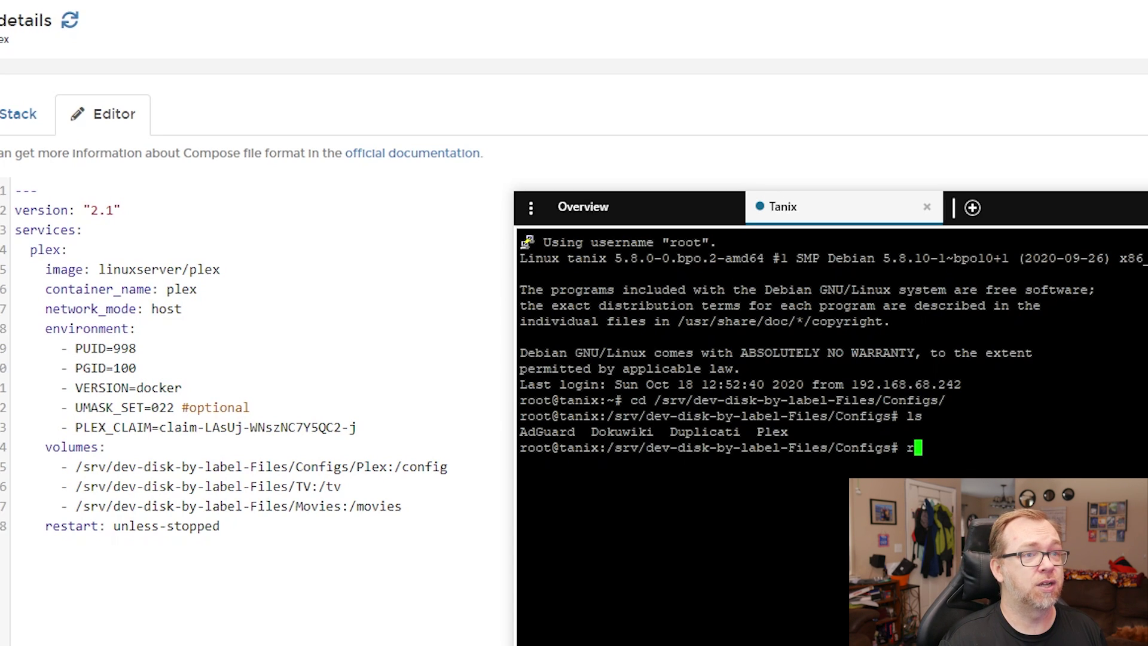
type("m--rd")
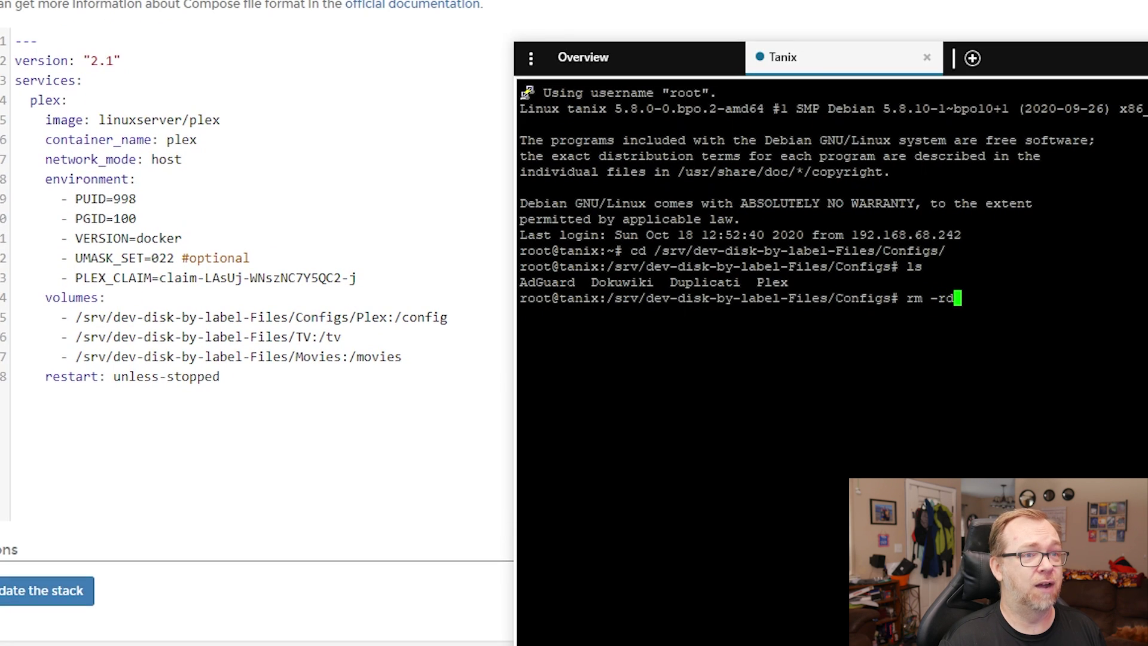
key("BackSpace")
type("f ")
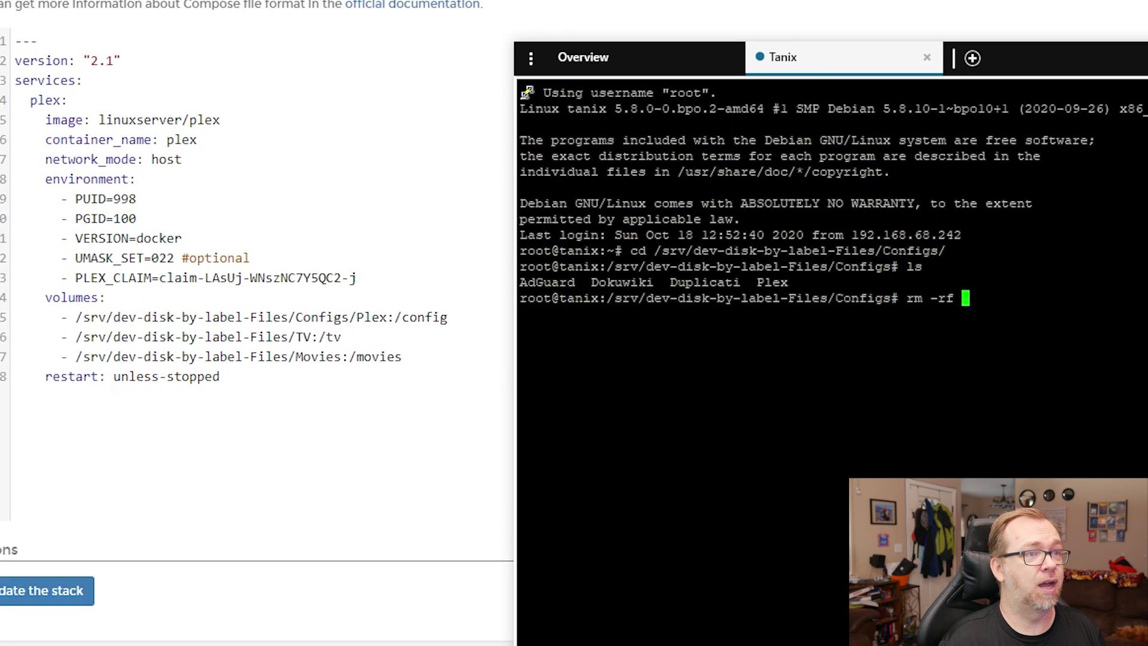
type("Plex")
key("Return")
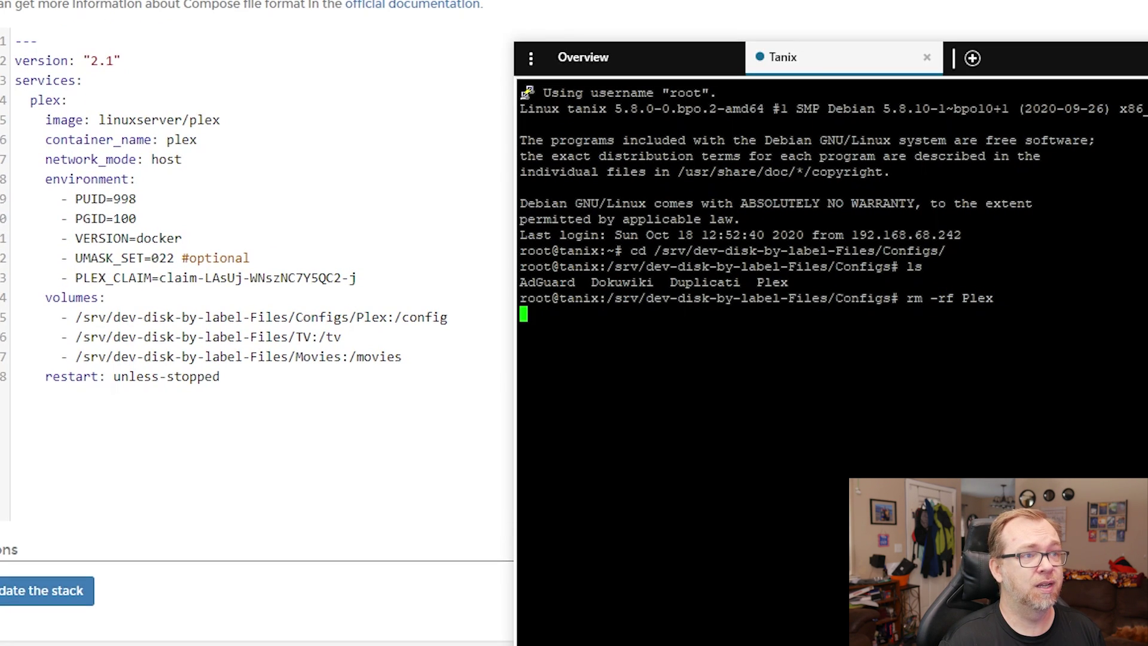
type("ls")
key("Return")
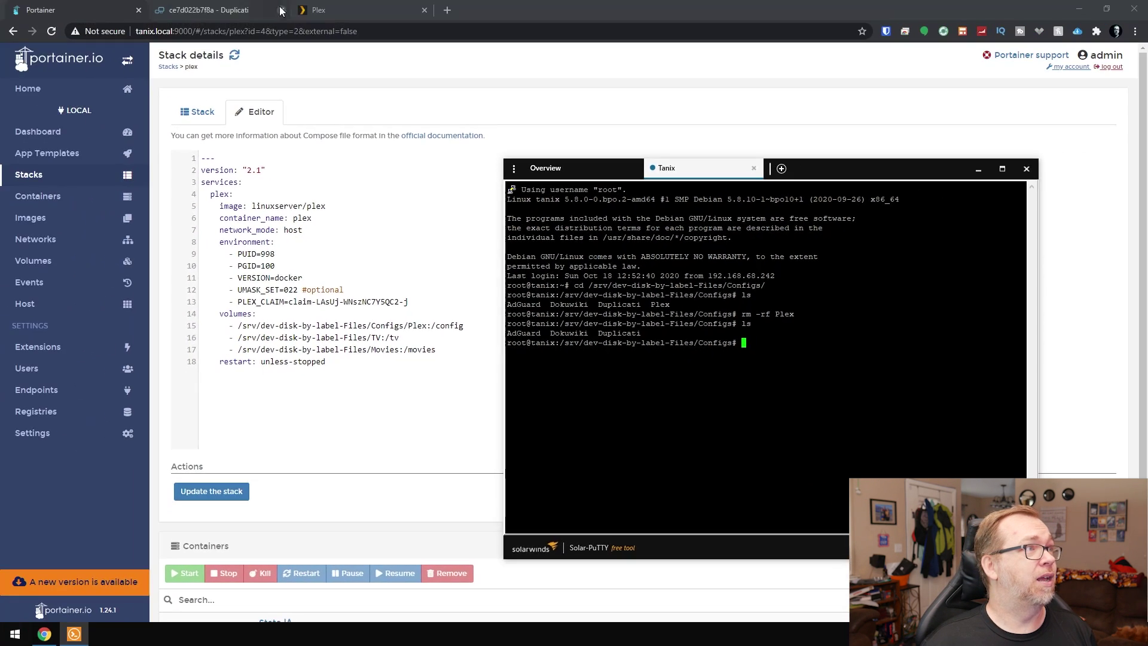
left_click(319, 10)
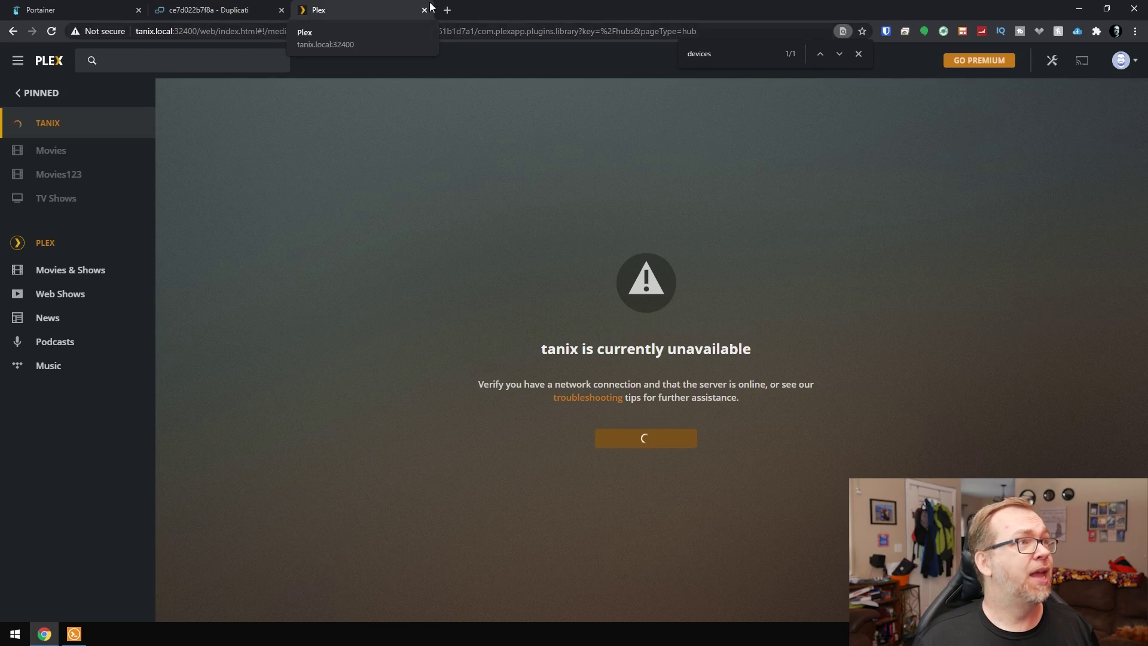
- Close the unavailable Plex Web tab and return to the plex stack's compose file
left_click(369, 10)
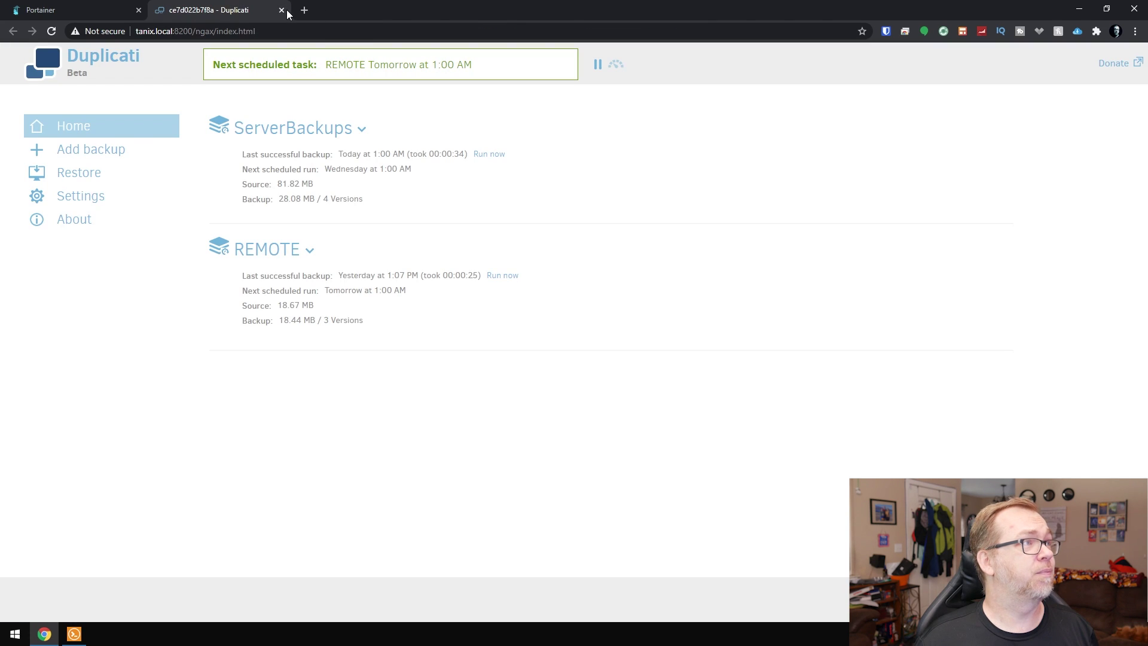
left_click(87, 10)
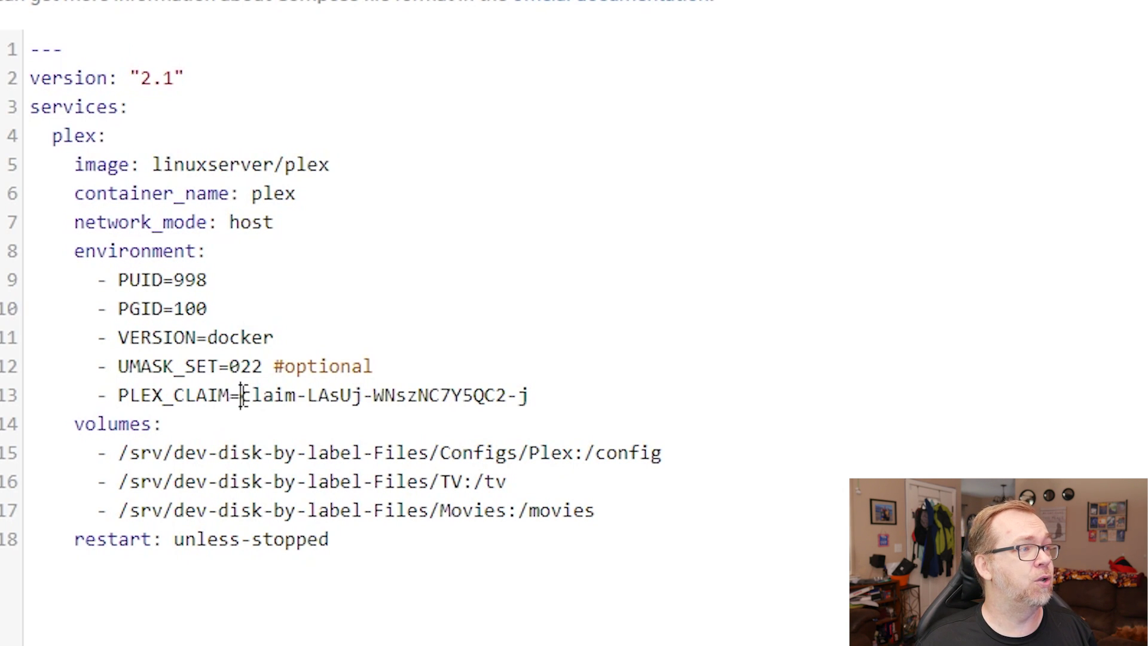
- Select the old PLEX_CLAIM value and copy a fresh claim code from plex.tv/claim
left_click_drag(240, 395, 542, 397)
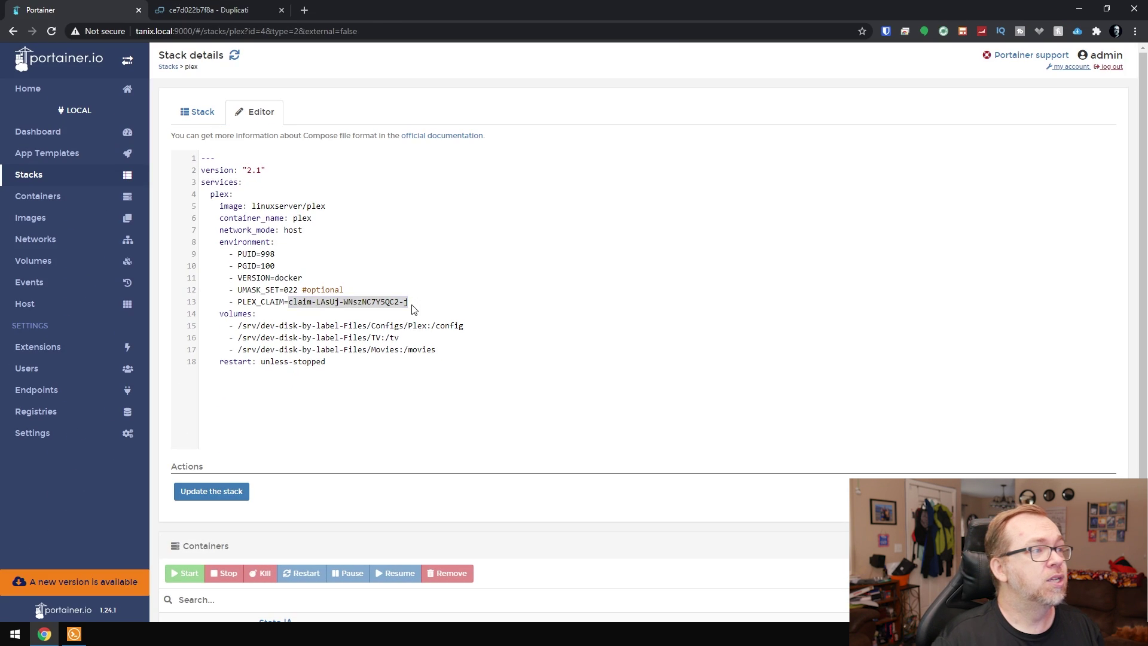
key("ctrl+t")
type("plex.tv/claim/")
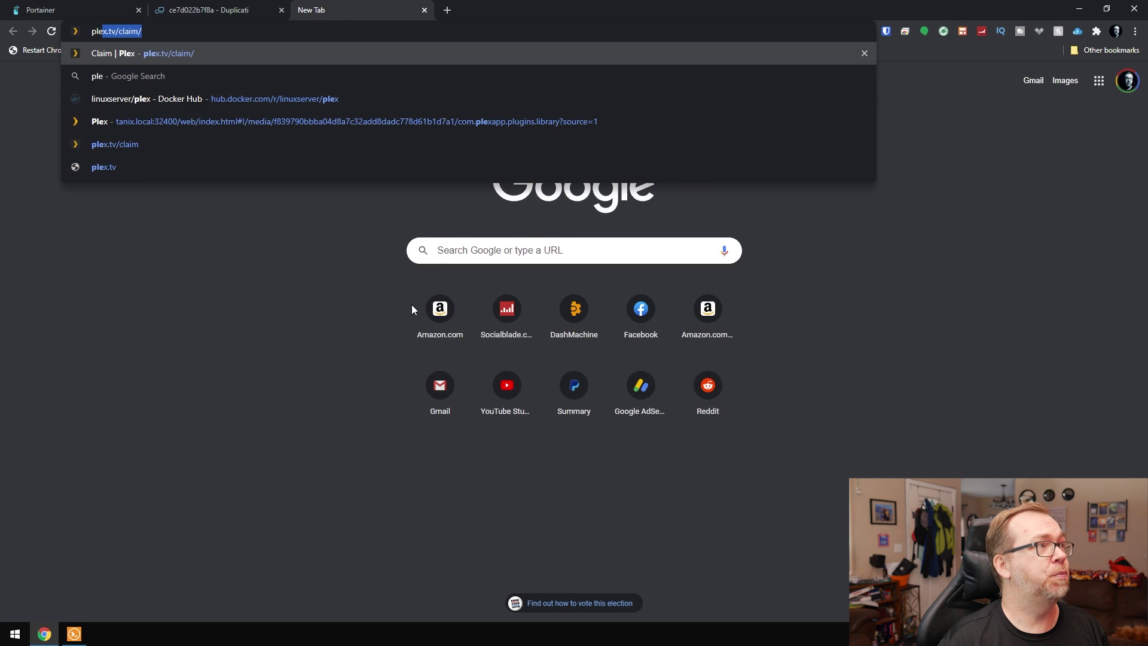
key("Return")
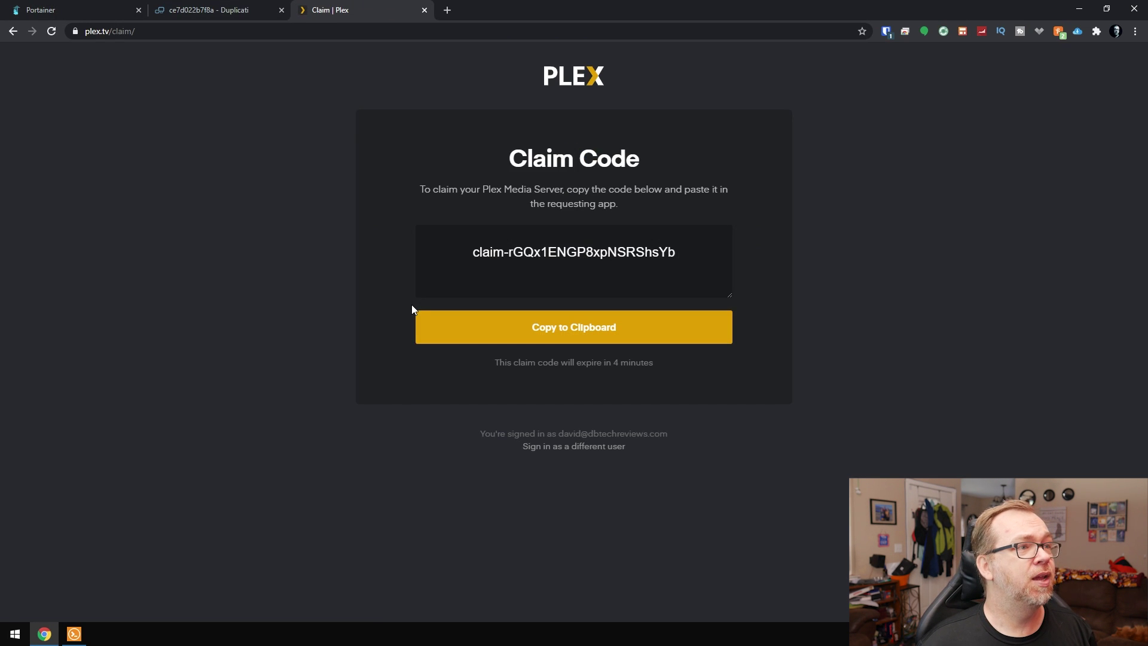
triple_click(508, 256)
key("ctrl+c")
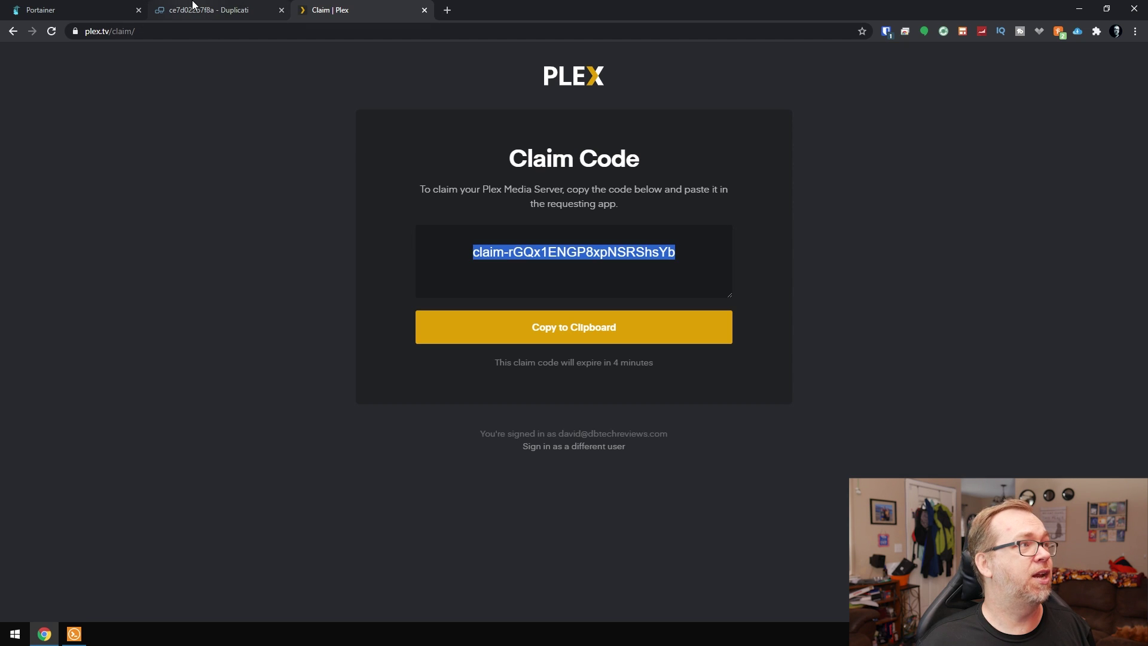
- Paste the new claim code over PLEX_CLAIM on line 13 and update the plex stack
left_click(190, 10)
left_click(32, 11)
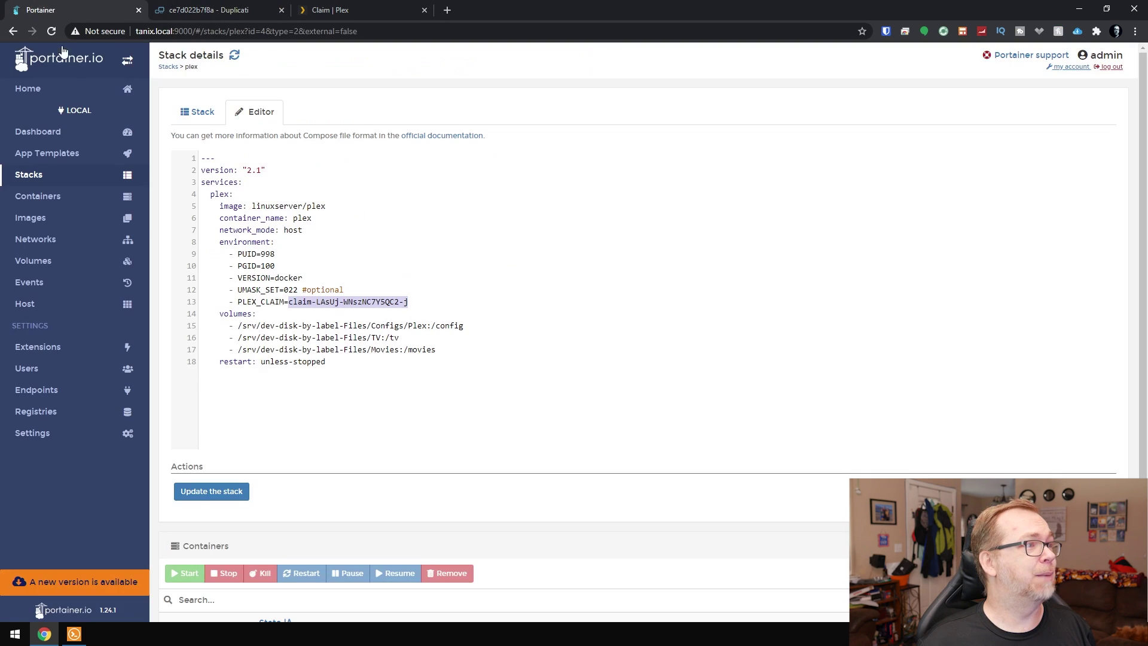
key("ctrl+v")
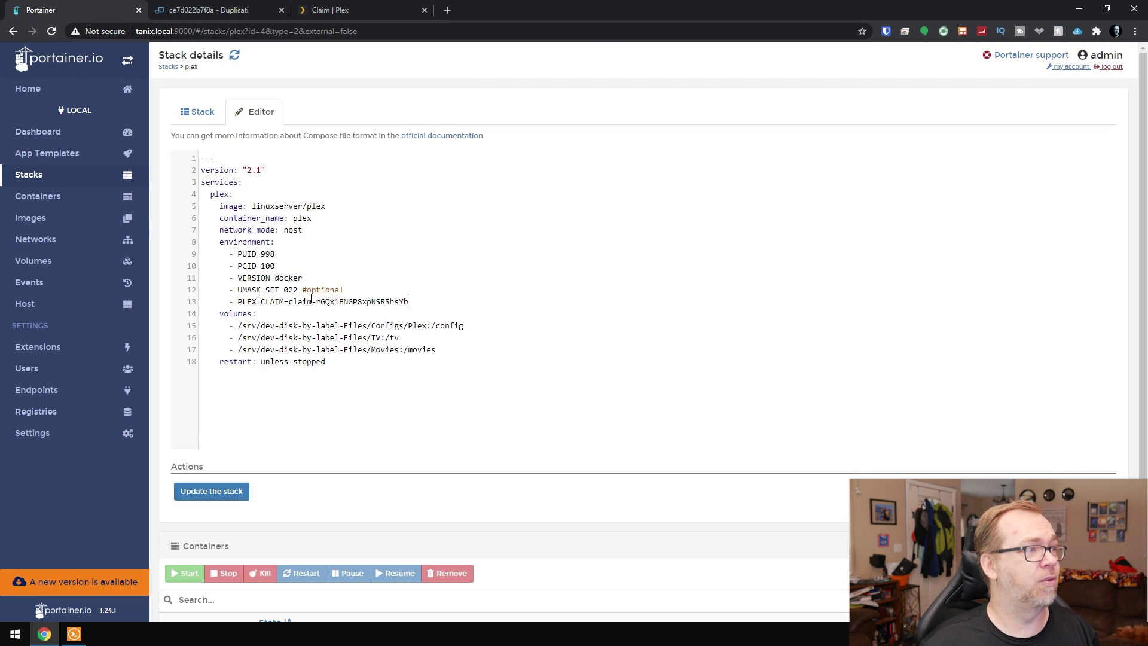
left_click(203, 493)
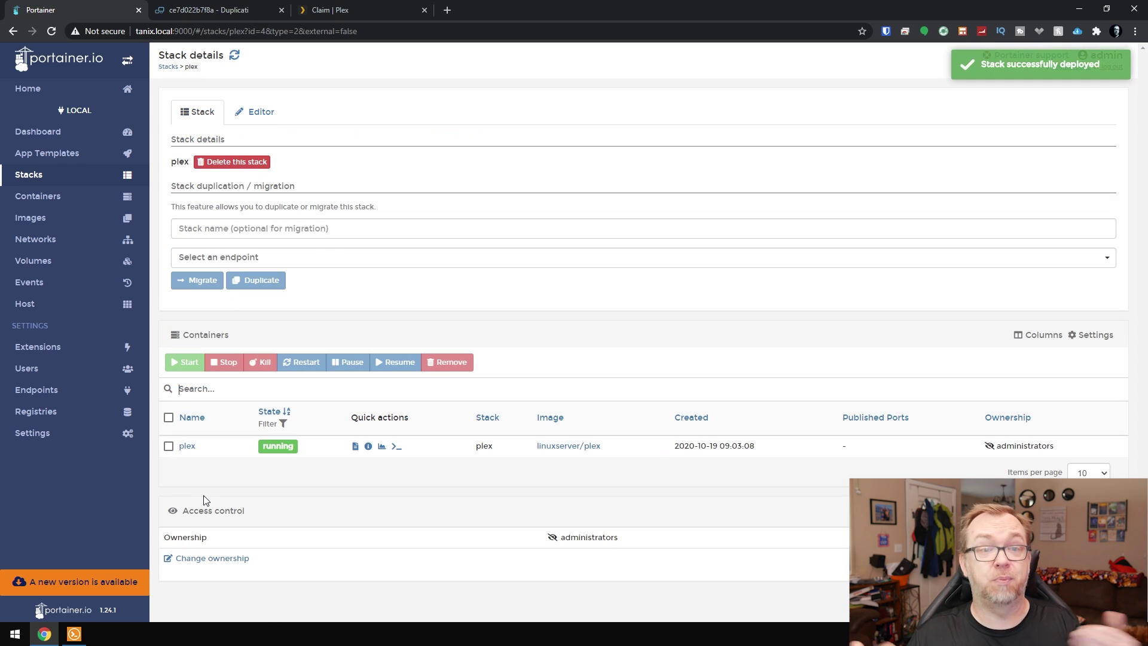
left_click(305, 12)
- Load the Plex web interface at tanix.local:32400/web in the new tab
type("ta")
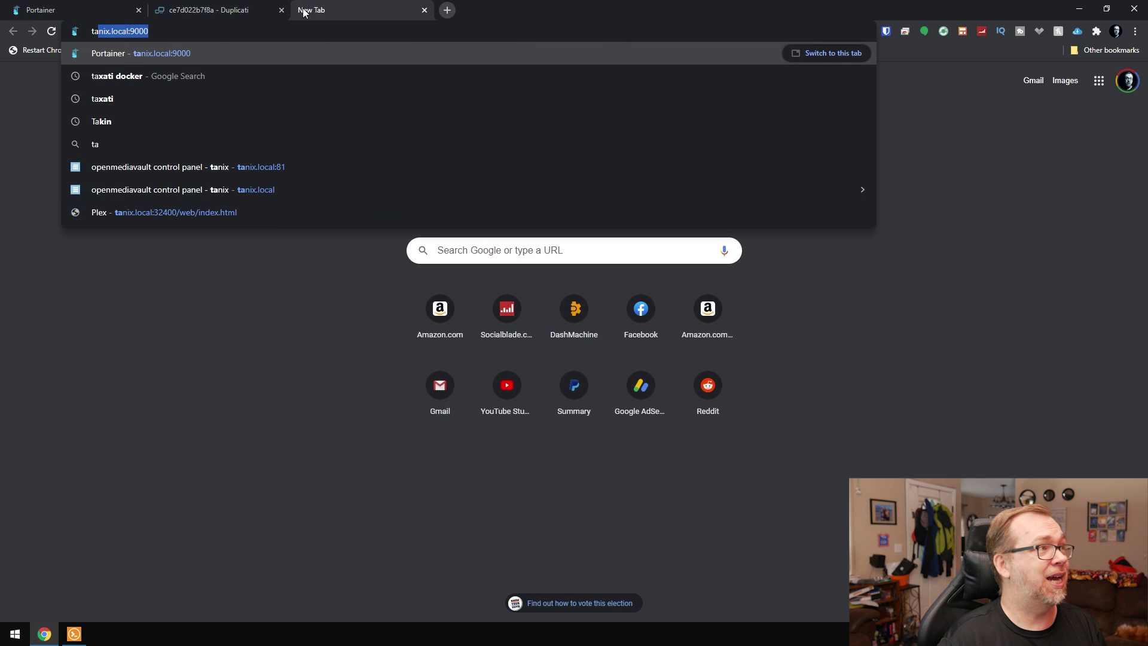
key("Up")
key("Up")
key("Down")
key("Return")
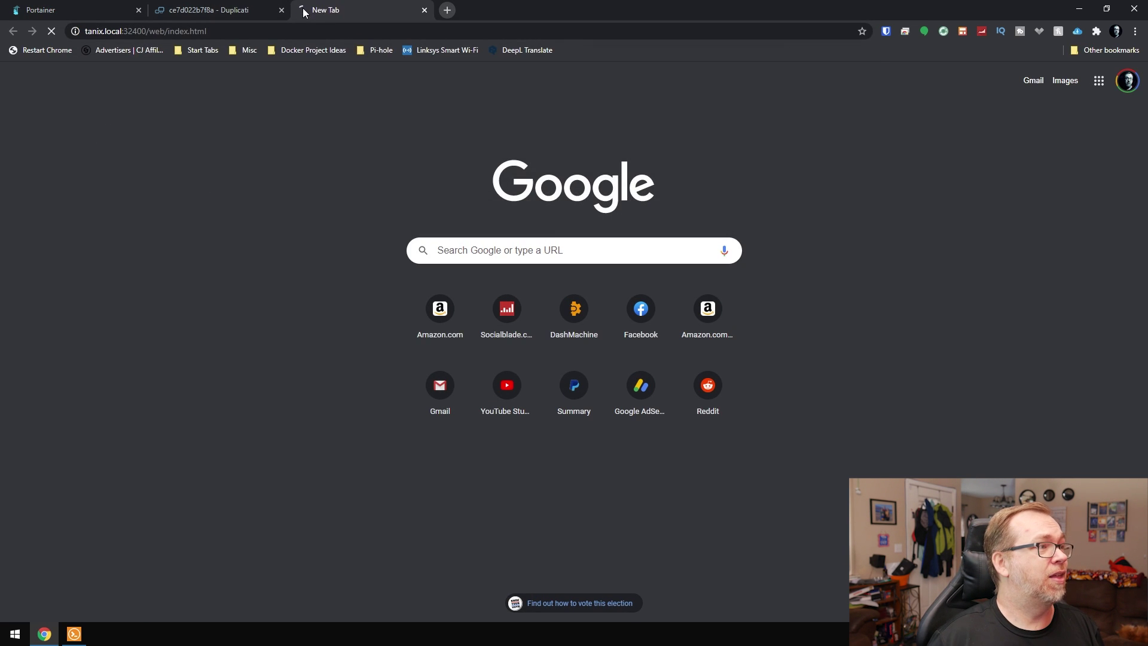
- Review the plex container's logs in Portainer and check the Plex page, which refuses access
left_click(47, 6)
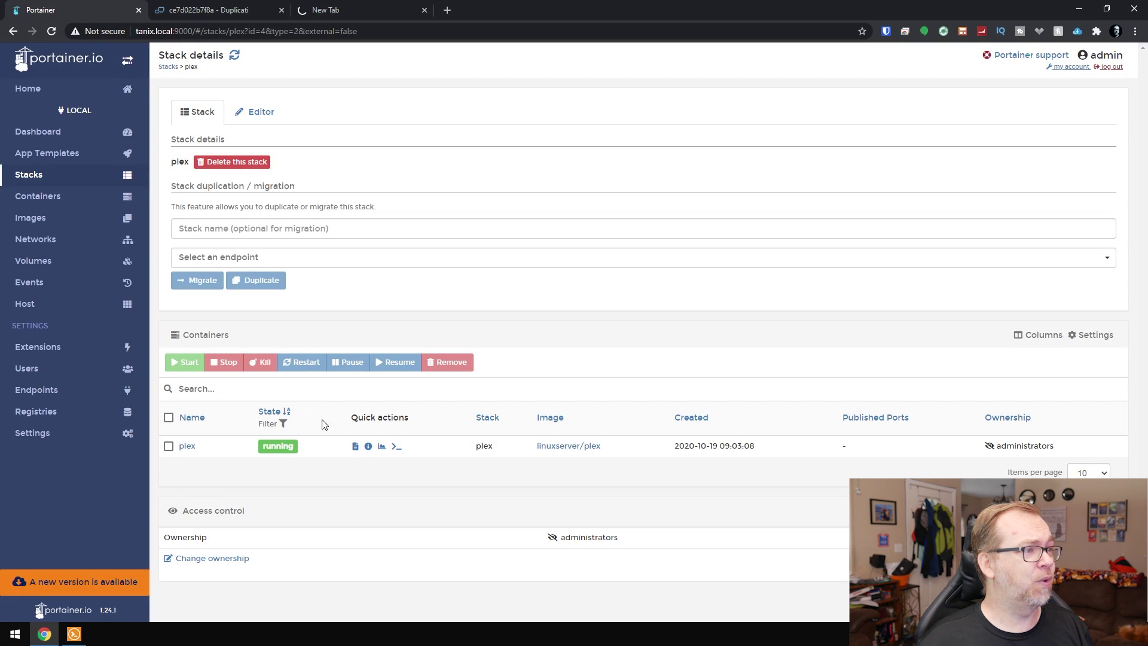
left_click(355, 446)
scroll(288, 533, "down", 1)
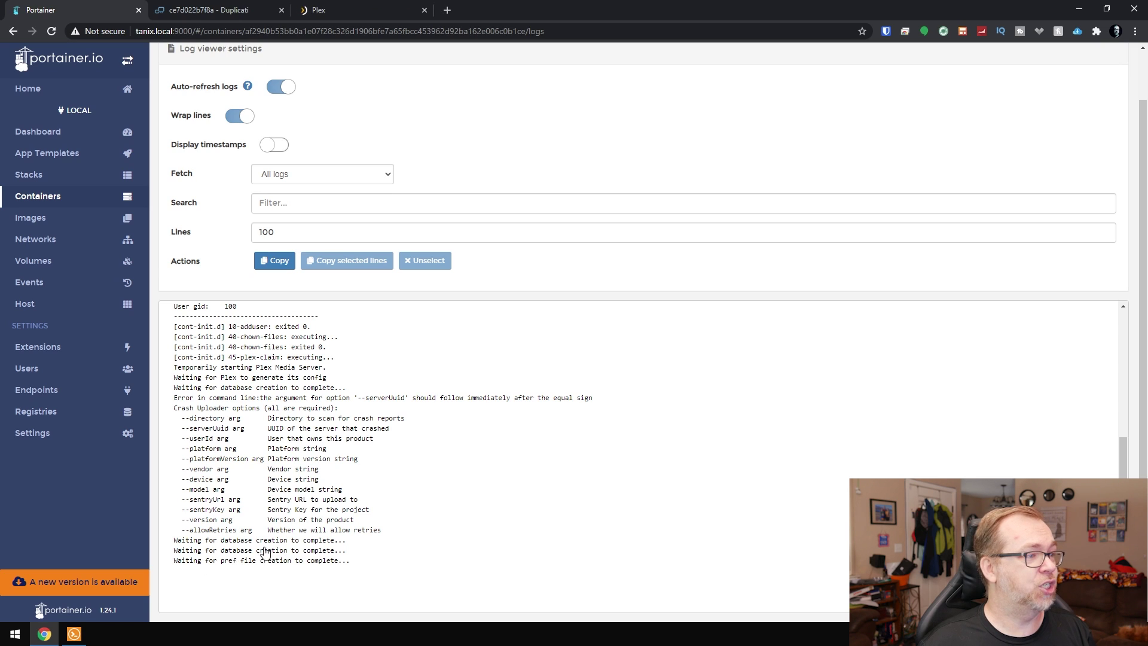
left_click(329, 6)
key("ctrl+w")
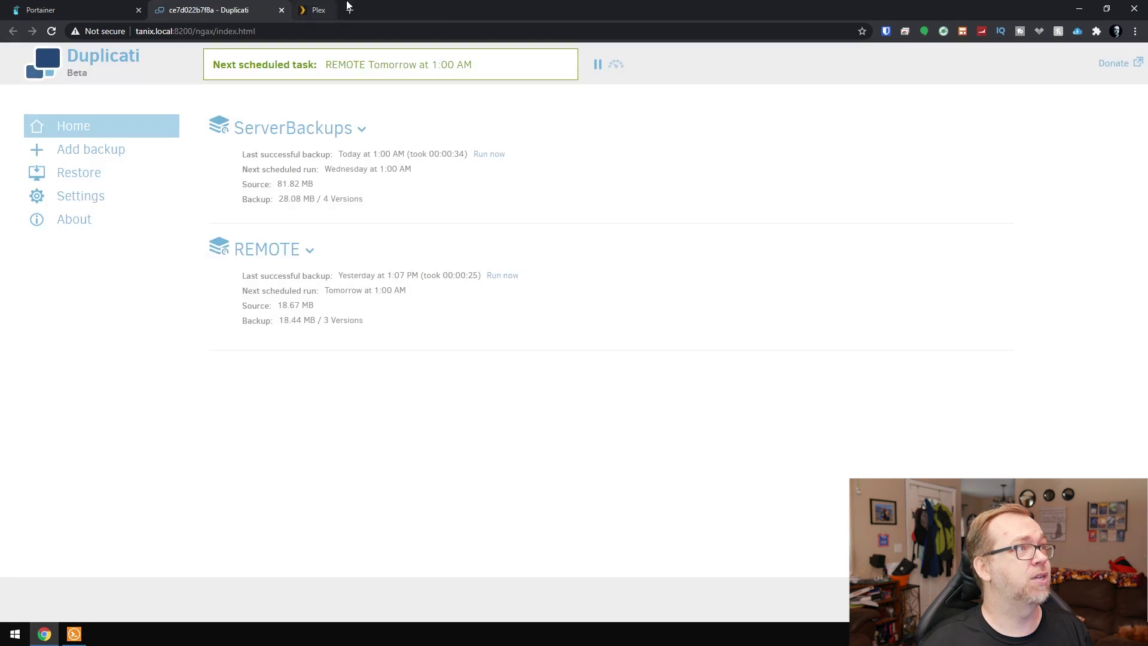
key("ctrl+shift+Tab")
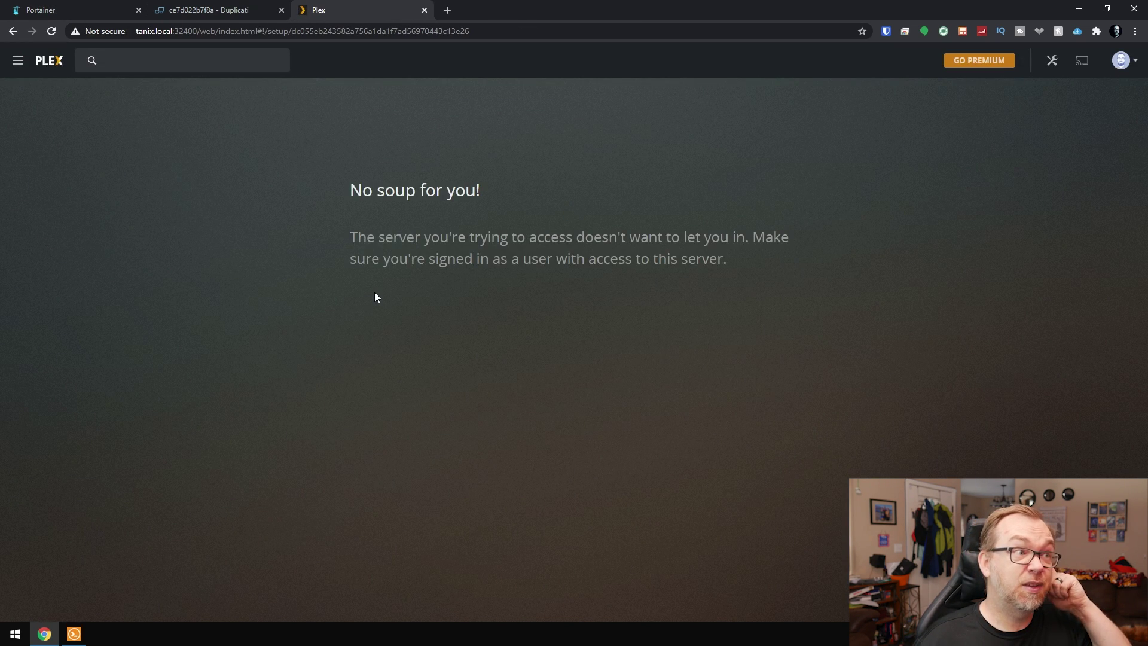
- After checking the plex logs, try TANIX's Movies library in Plex Web, then close that tab
left_click(133, 5)
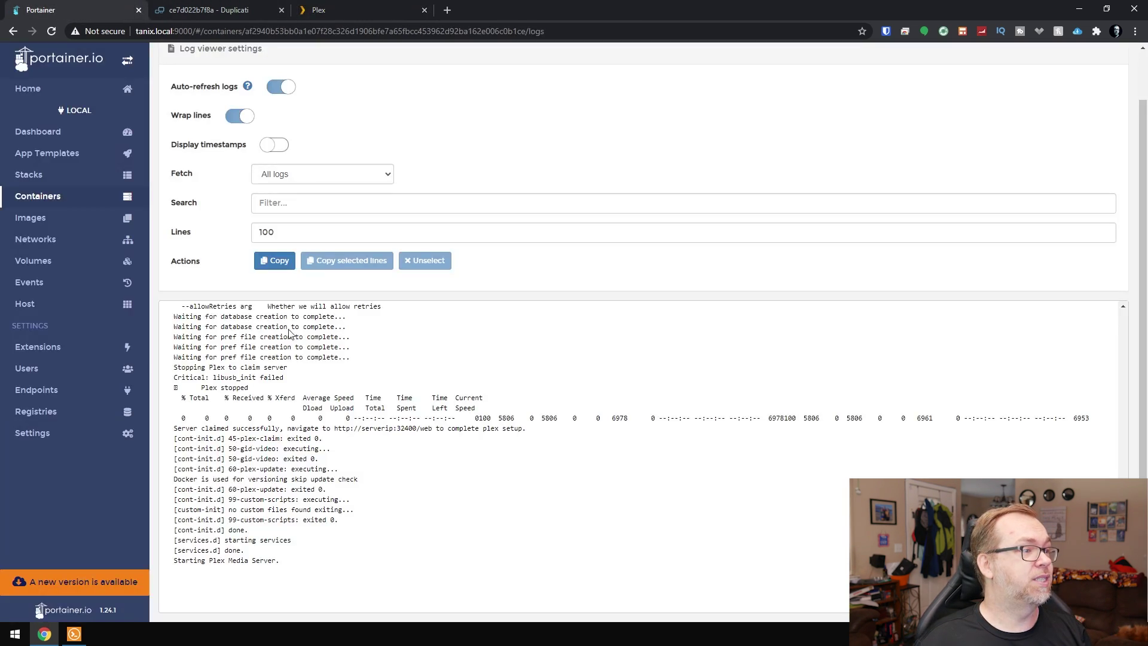
left_click(304, 7)
left_click(50, 67)
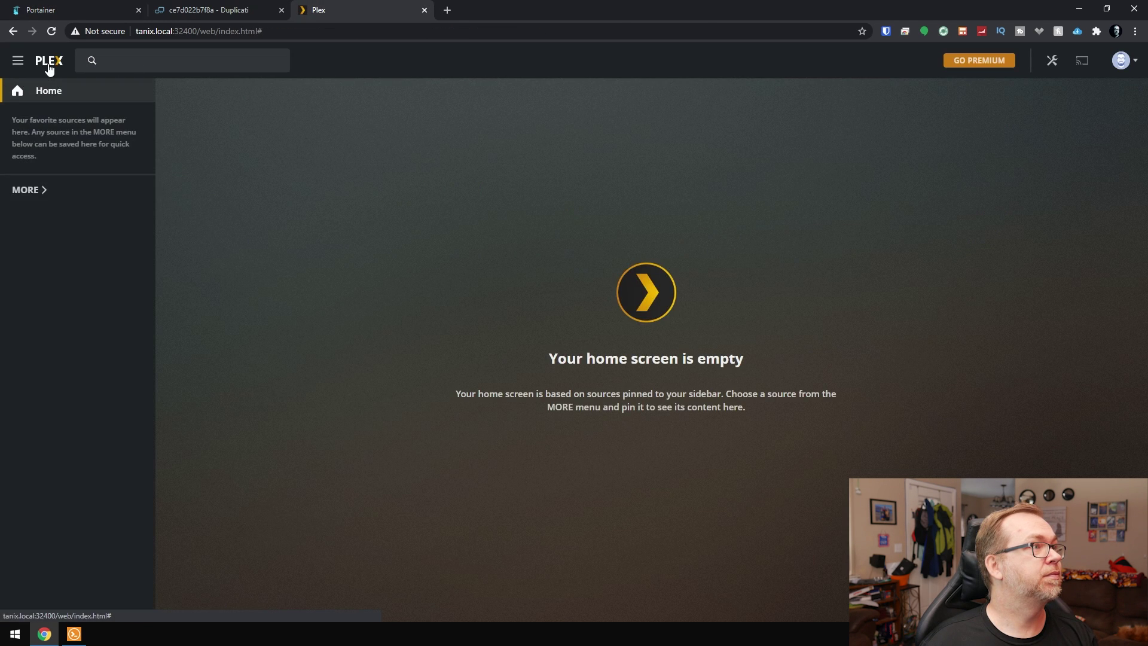
left_click(44, 189)
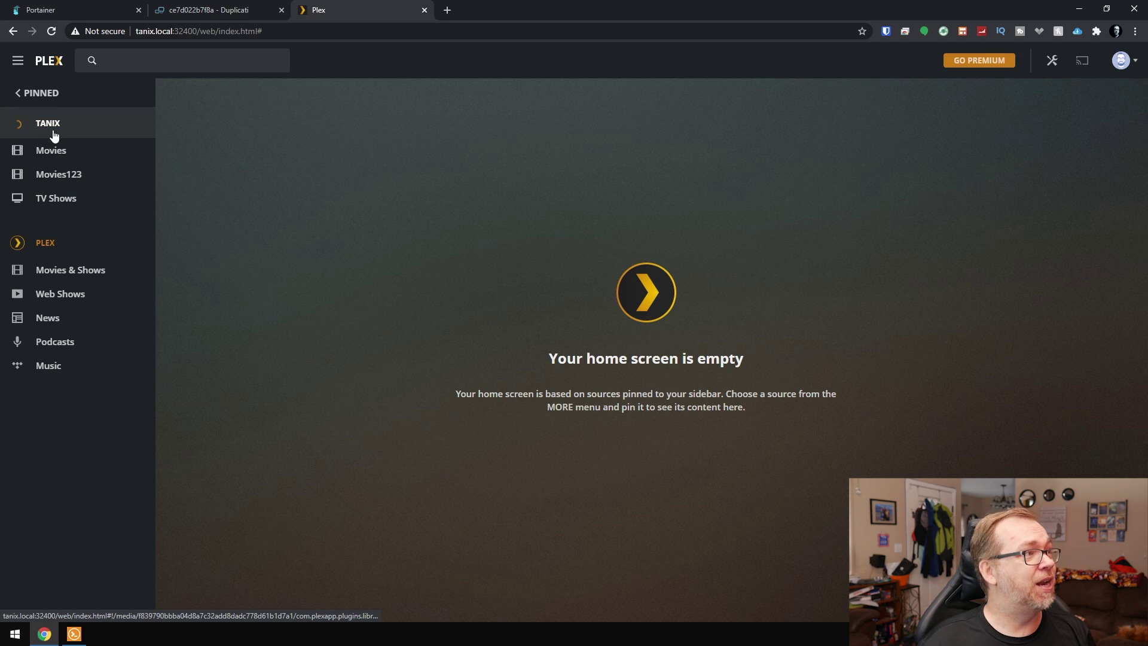
left_click(44, 152)
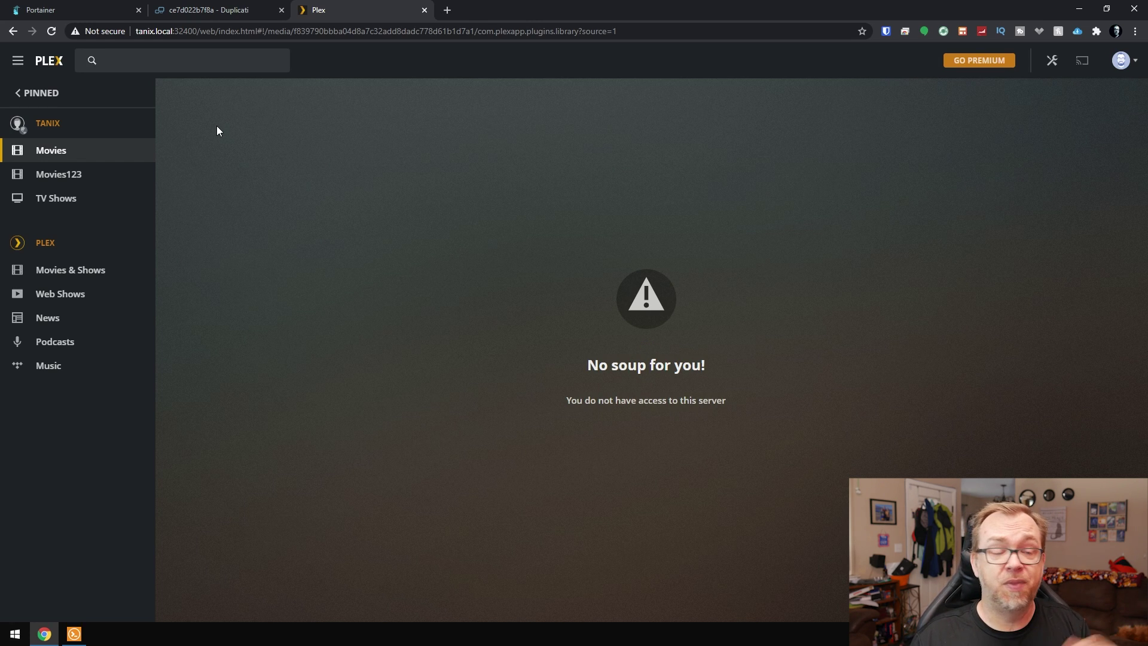
middle_click(350, 3)
left_click(86, 4)
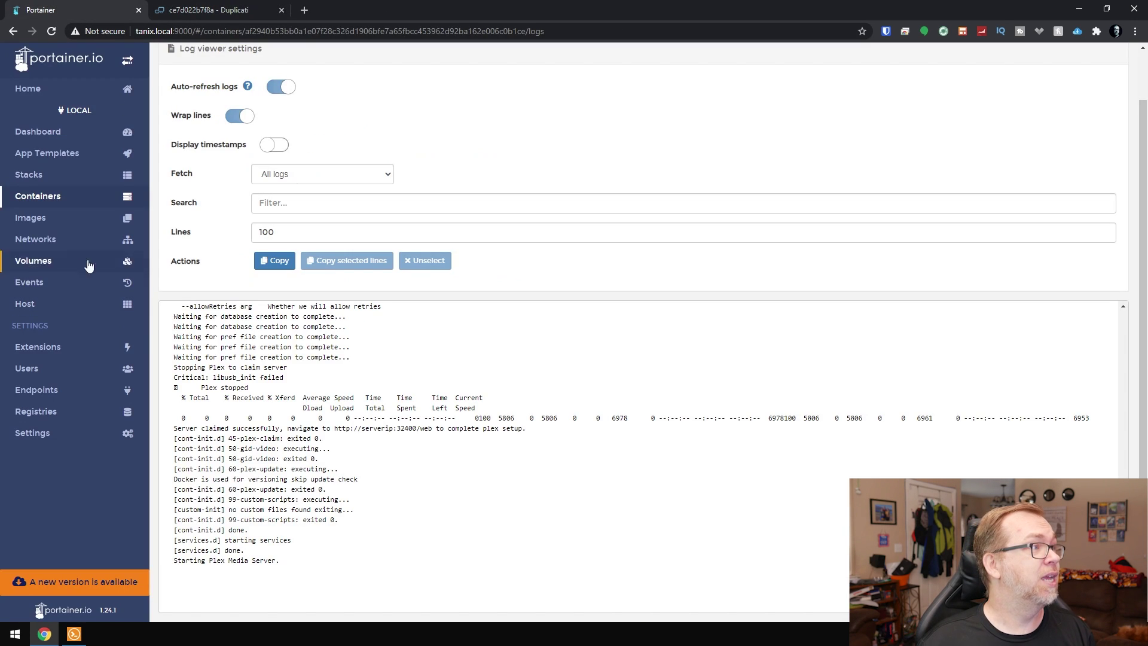
- Open Portainer's Containers list and select the plex container to stop it
left_click(50, 196)
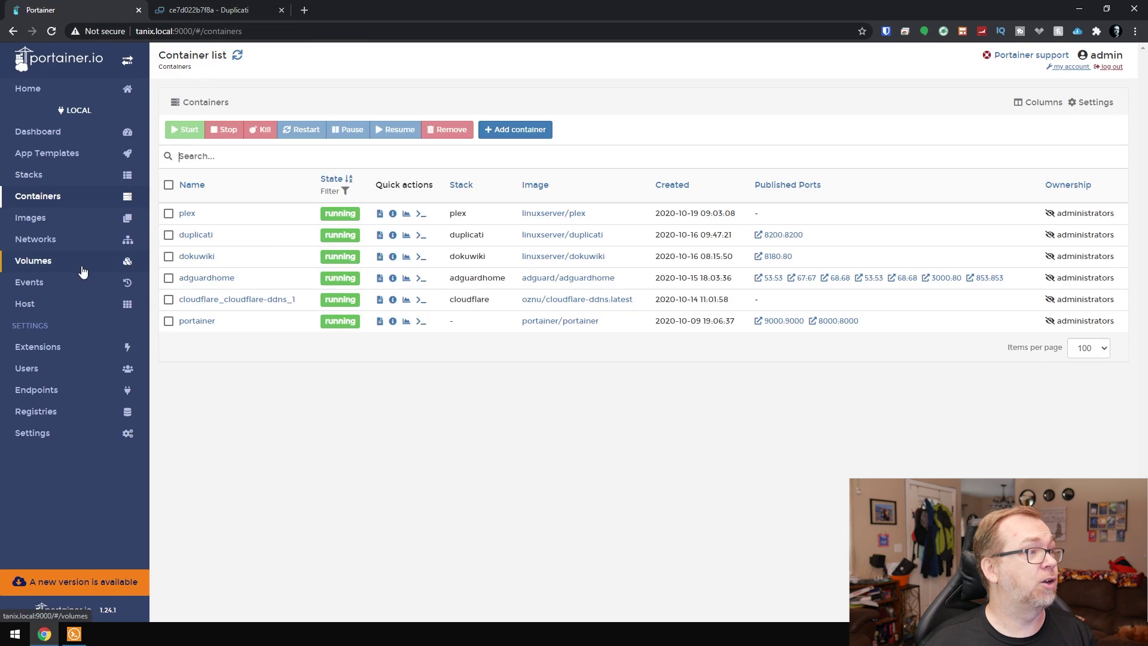
left_click(168, 213)
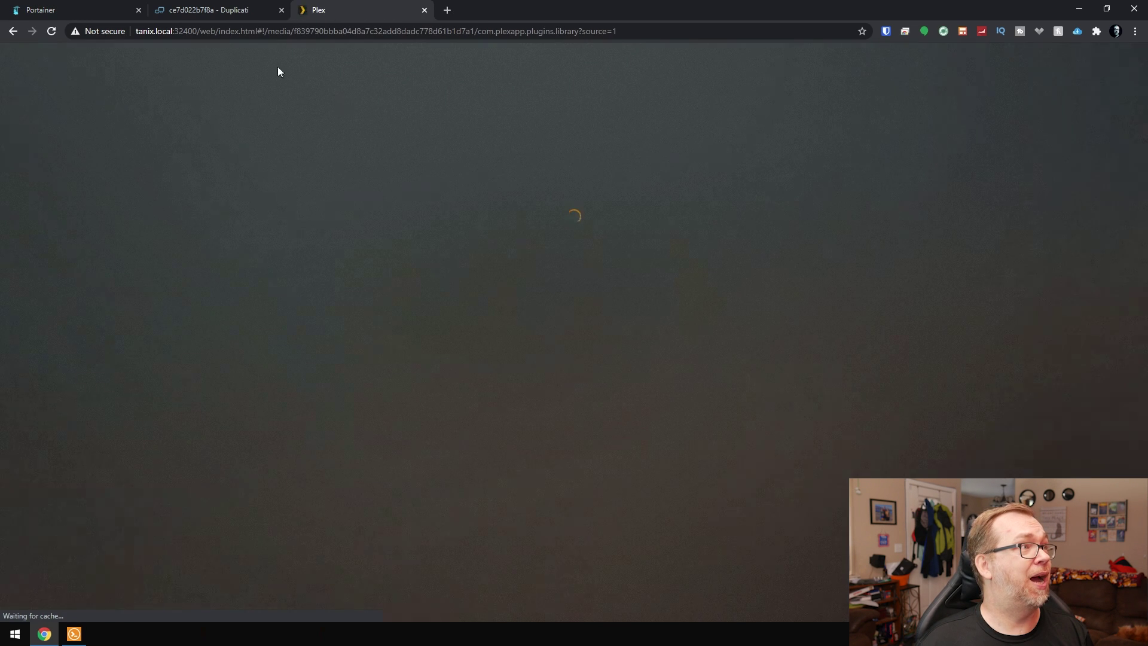
- Reload Plex Web at the server's base address without the #!/ path, then view Duplicati
left_click_drag(268, 31, 619, 31)
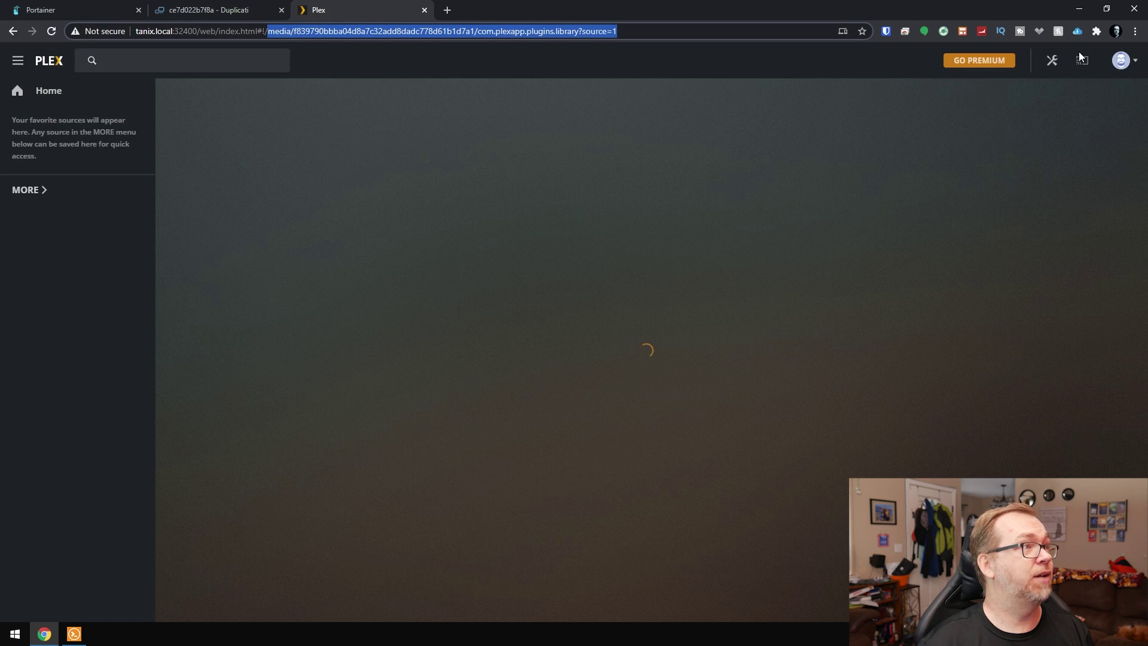
key("BackSpace")
key("BackSpace")
key("BackSpace")
key("BackSpace")
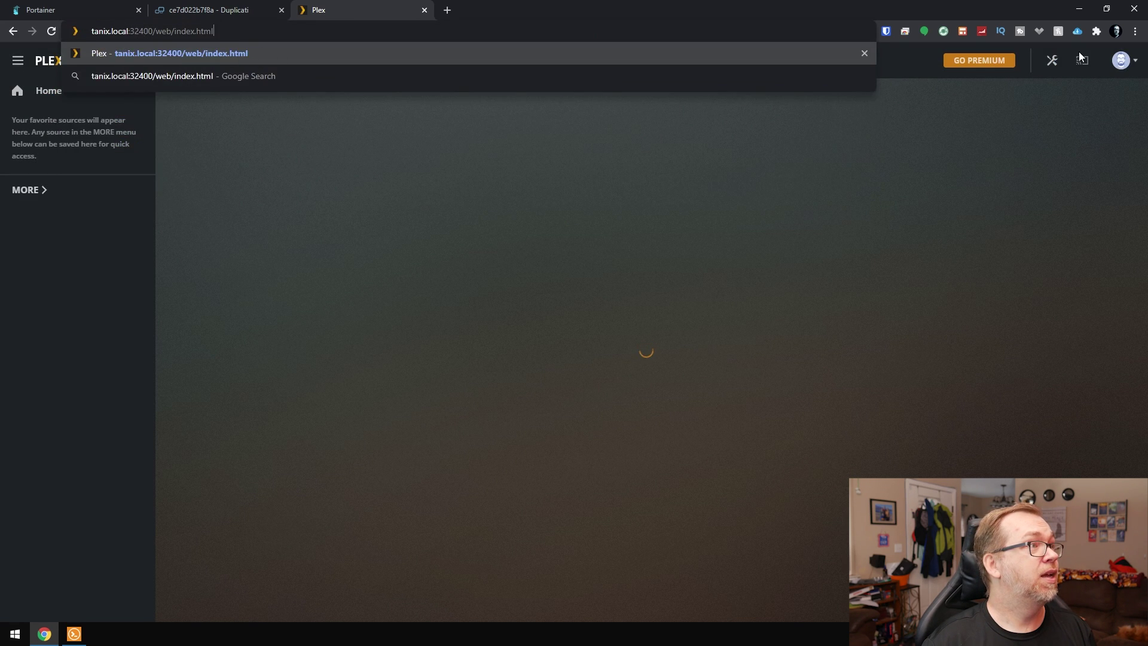
key("Return")
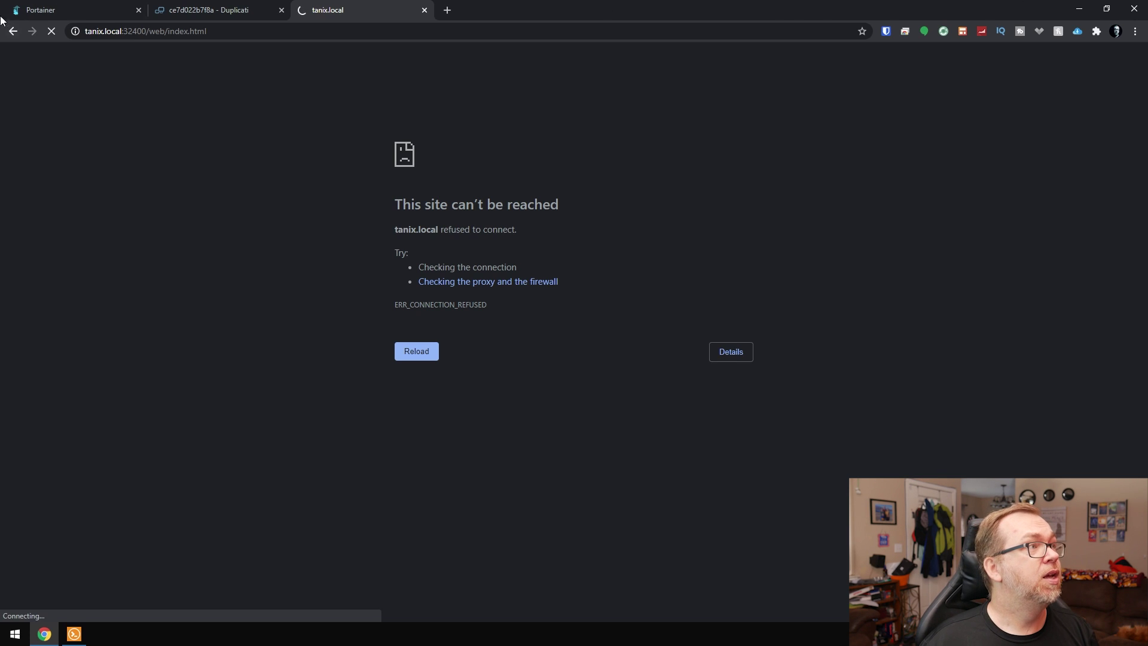
left_click(180, 9)
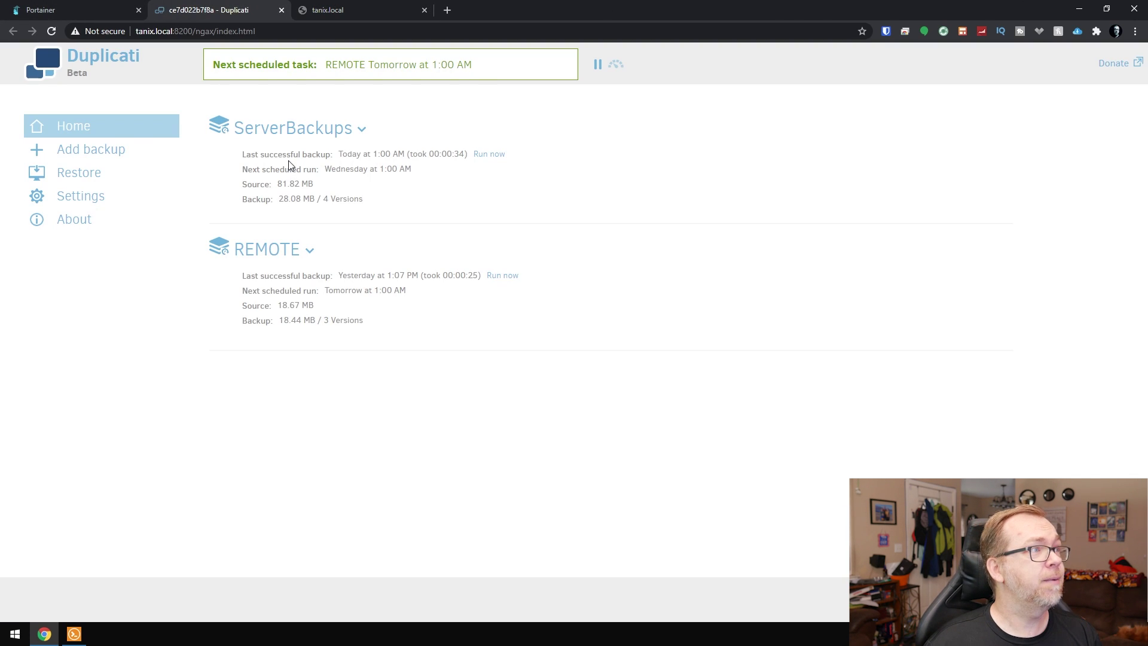
- Start a ServerBackups restore and tick the Plex folder under /source/ from the Oct 19, 2020 version
left_click(287, 130)
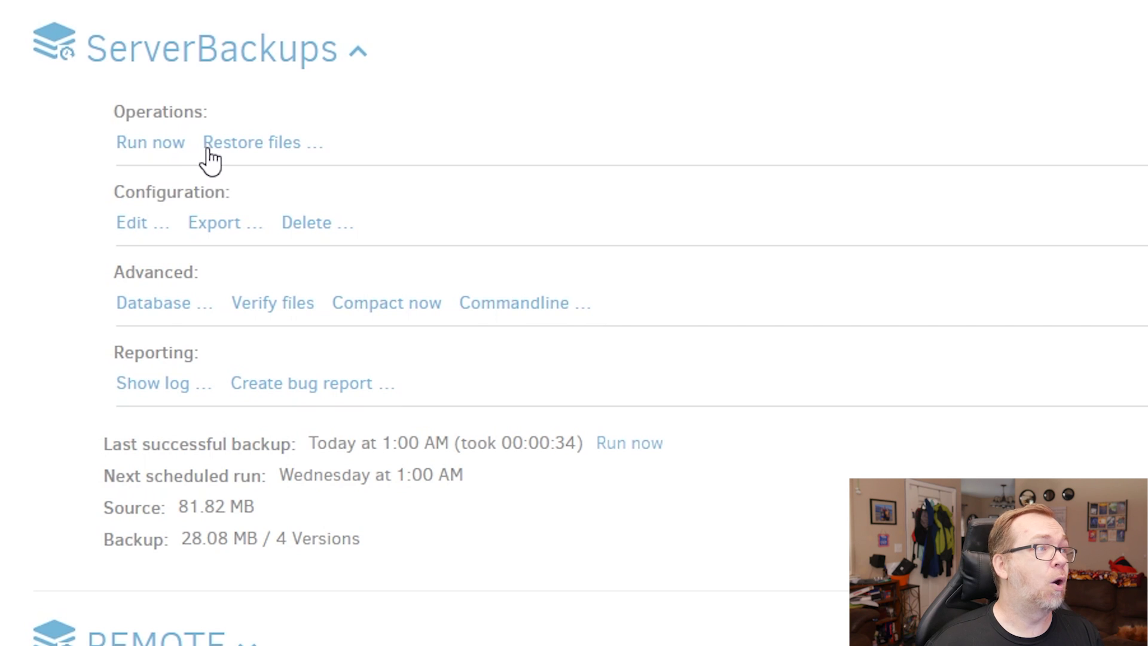
left_click(238, 156)
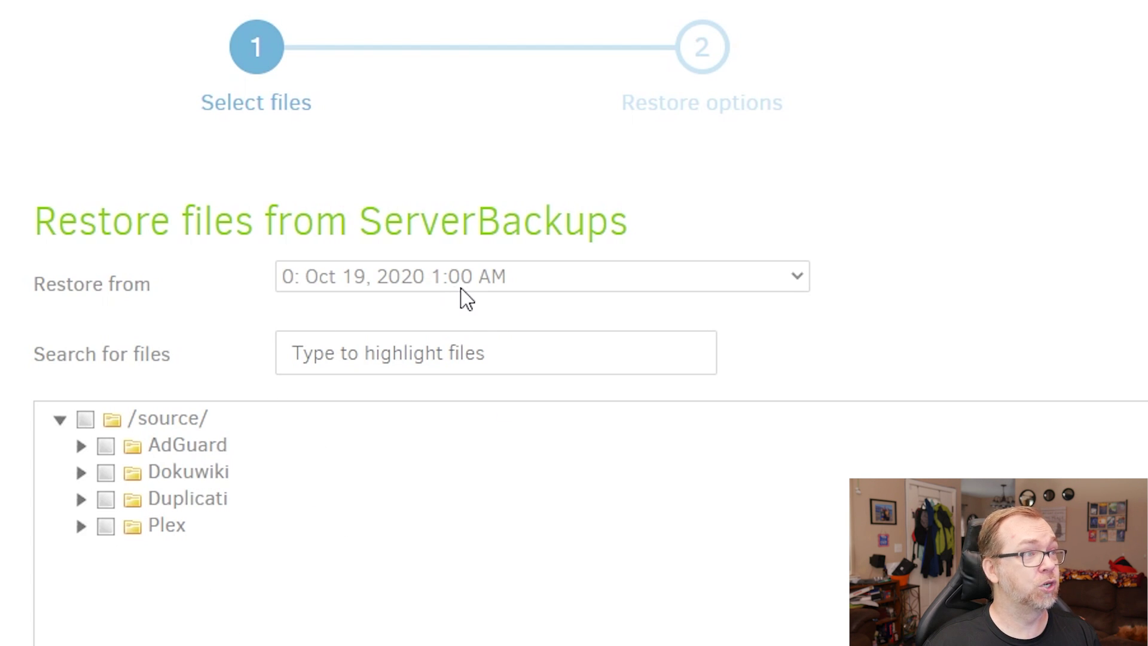
left_click(107, 527)
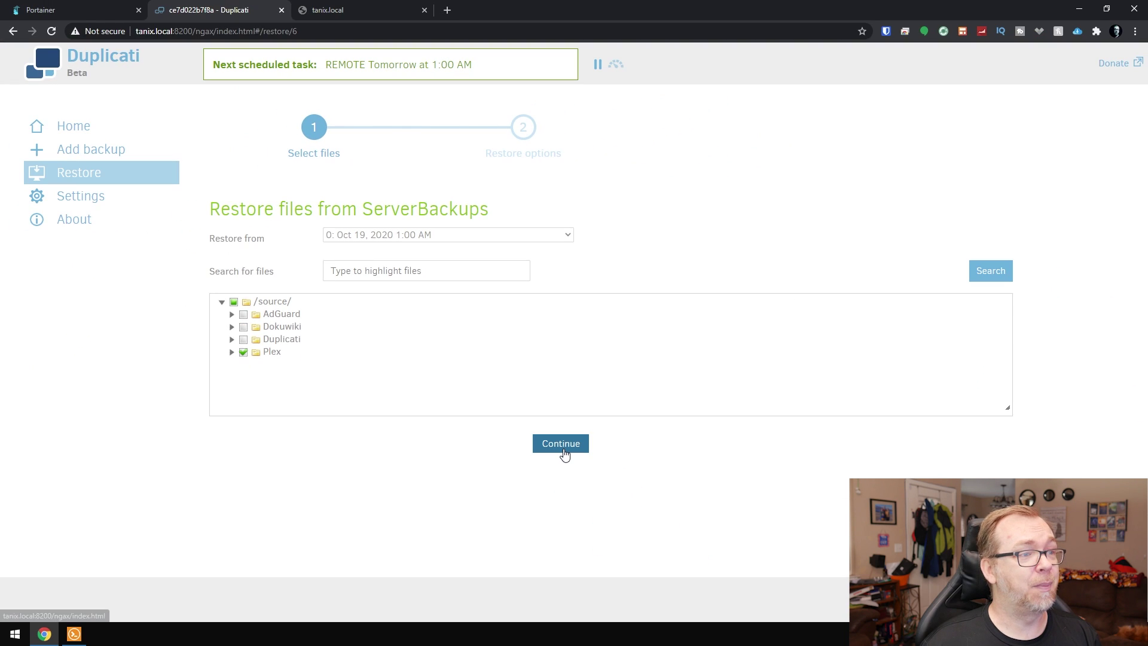
left_click(565, 453)
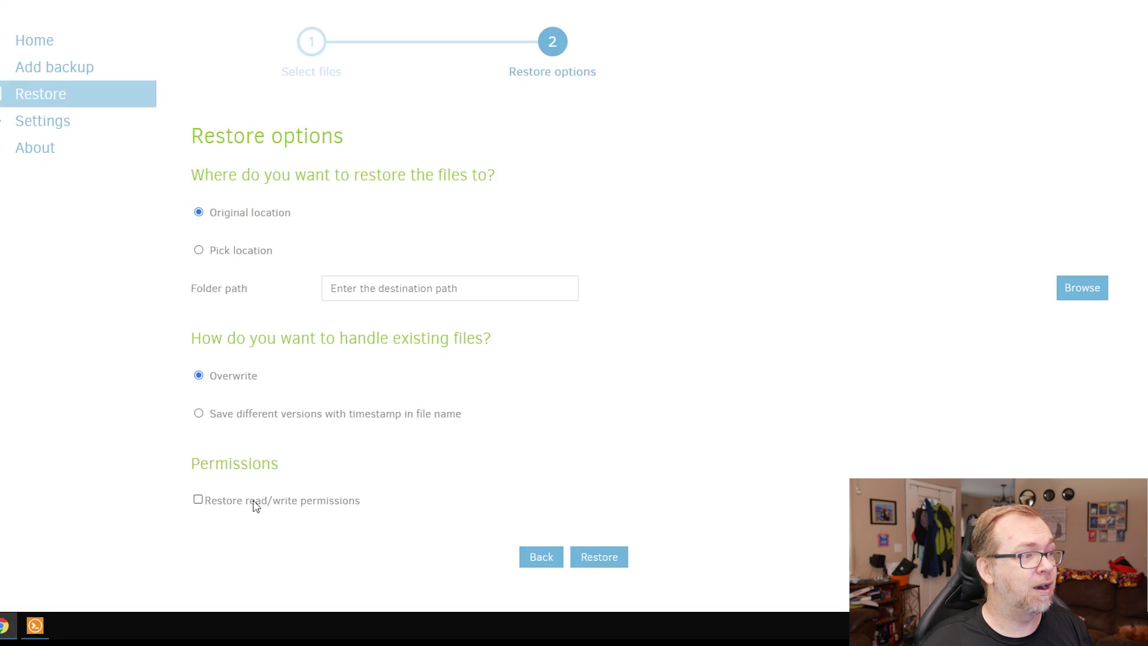
- Restore the Plex files to the original location with read/write permissions, overwriting existing files
left_click(256, 505)
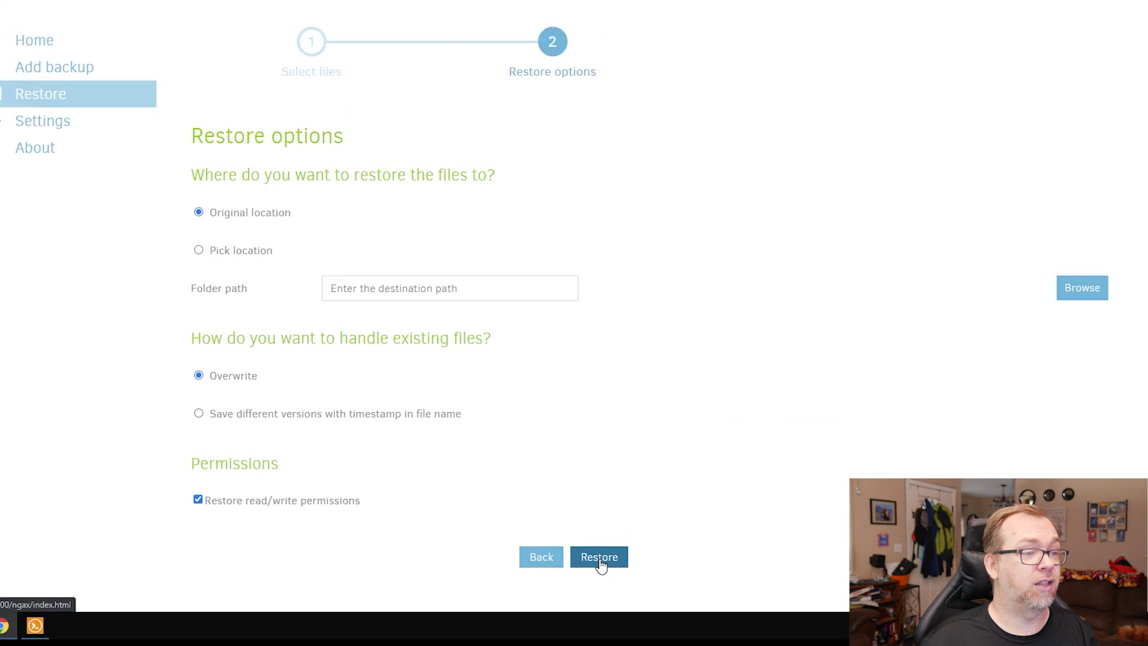
left_click(599, 558)
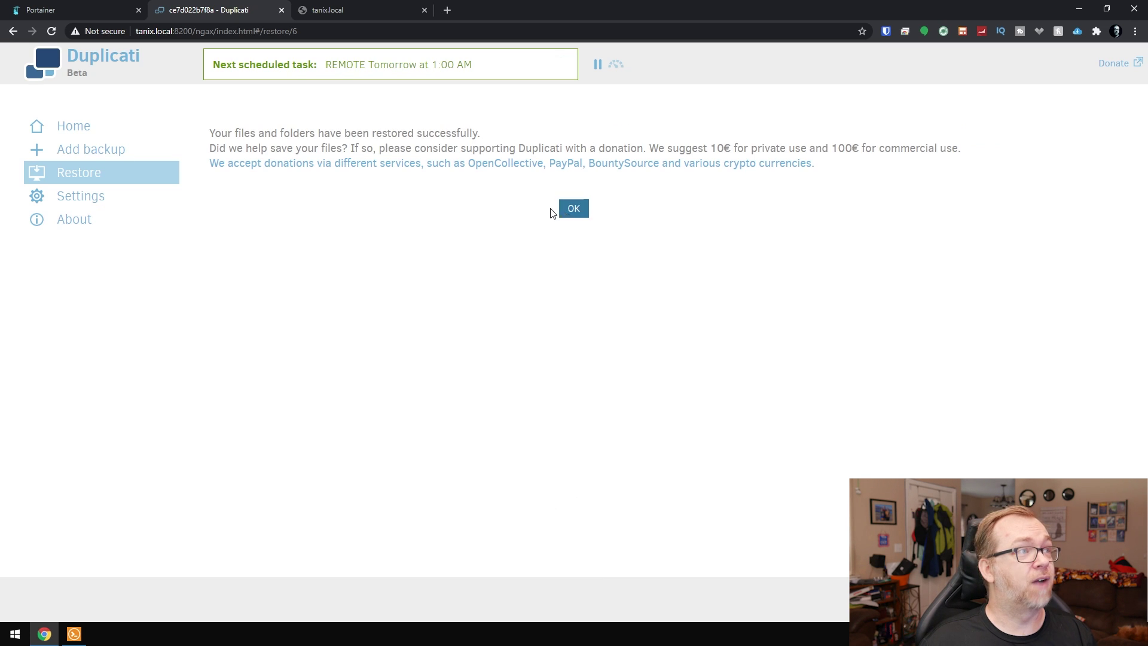
left_click(85, 8)
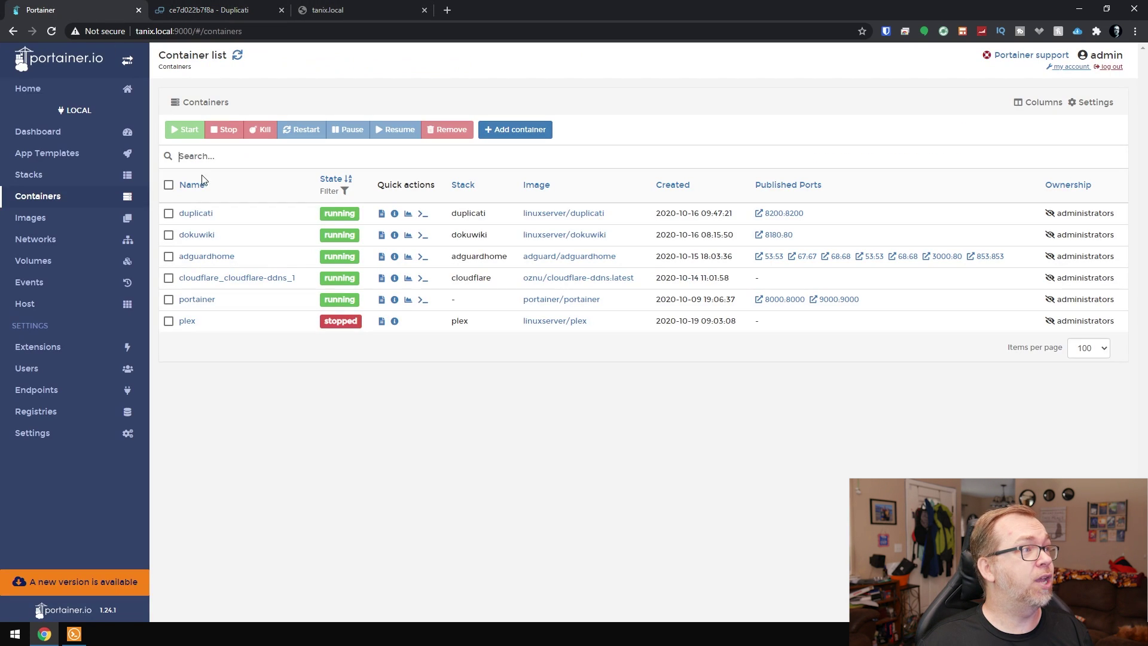
- Start the stopped plex container from the refreshed container list
left_click(169, 323)
key("F5")
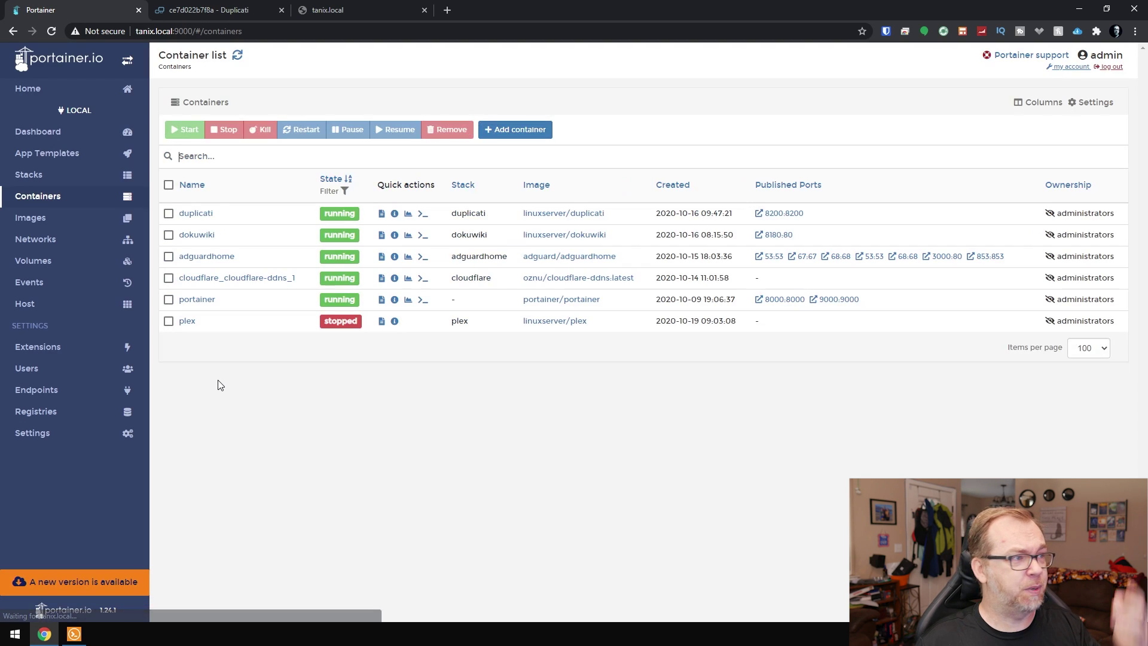
left_click(169, 322)
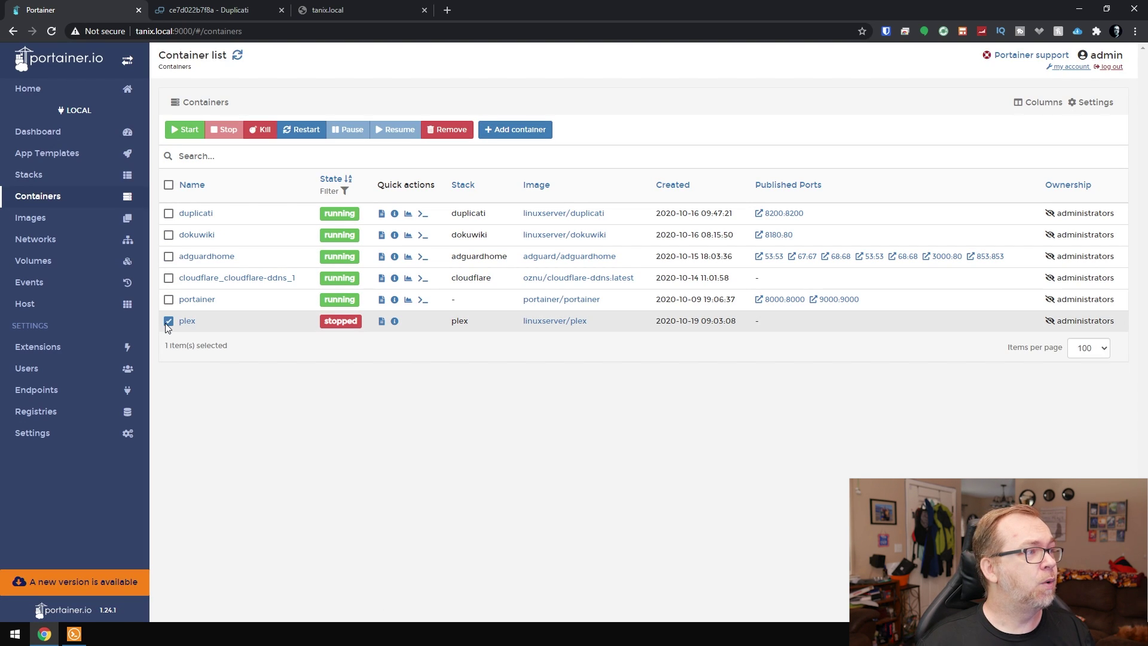
left_click(184, 130)
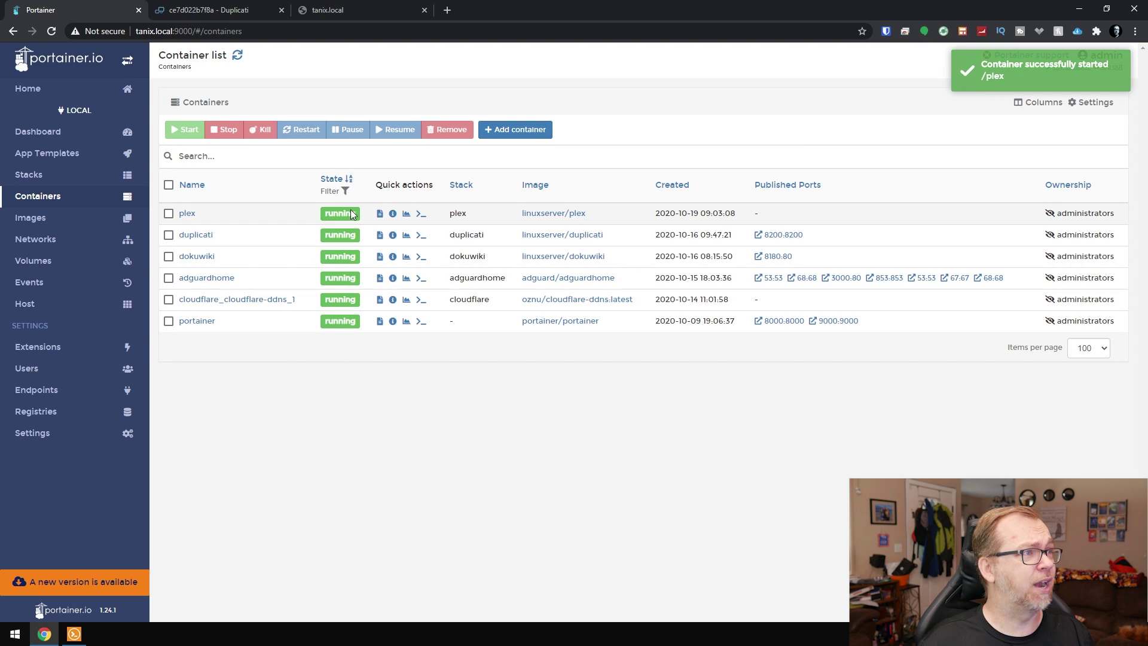
- Check the plex container's logs for 'Starting Plex Media Server'
left_click(379, 213)
scroll(397, 461, "down", 2)
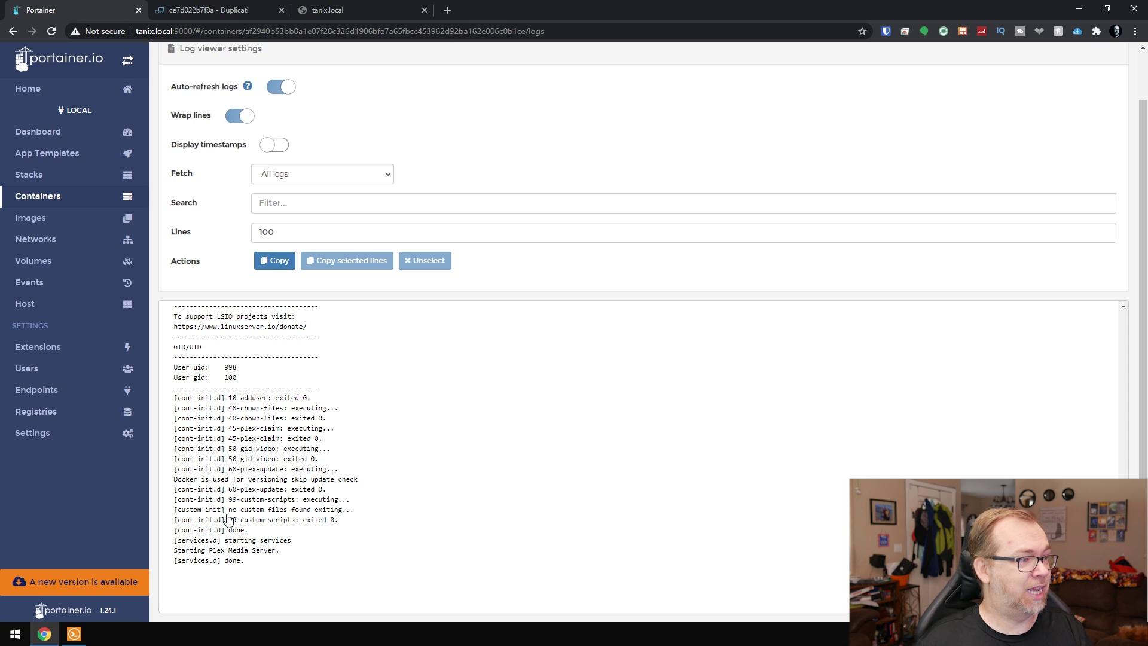
left_click(343, 12)
- Reload Plex Web, open the restored TANIX library and play A Beautiful Mind
left_click(339, 28)
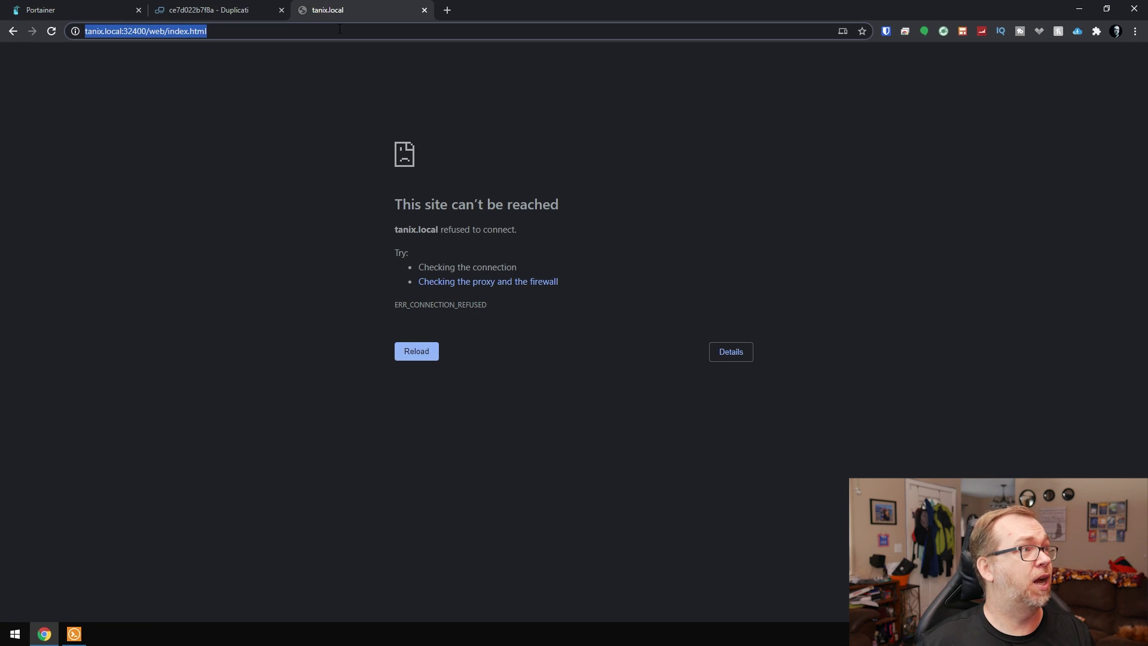
key("Return")
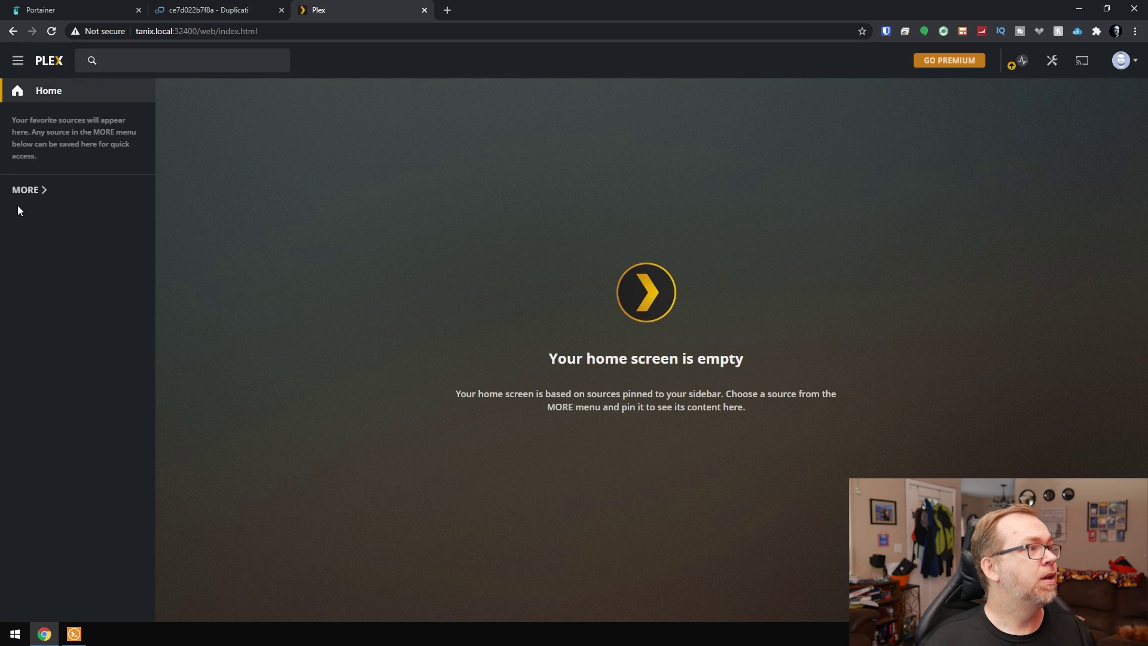
left_click(27, 189)
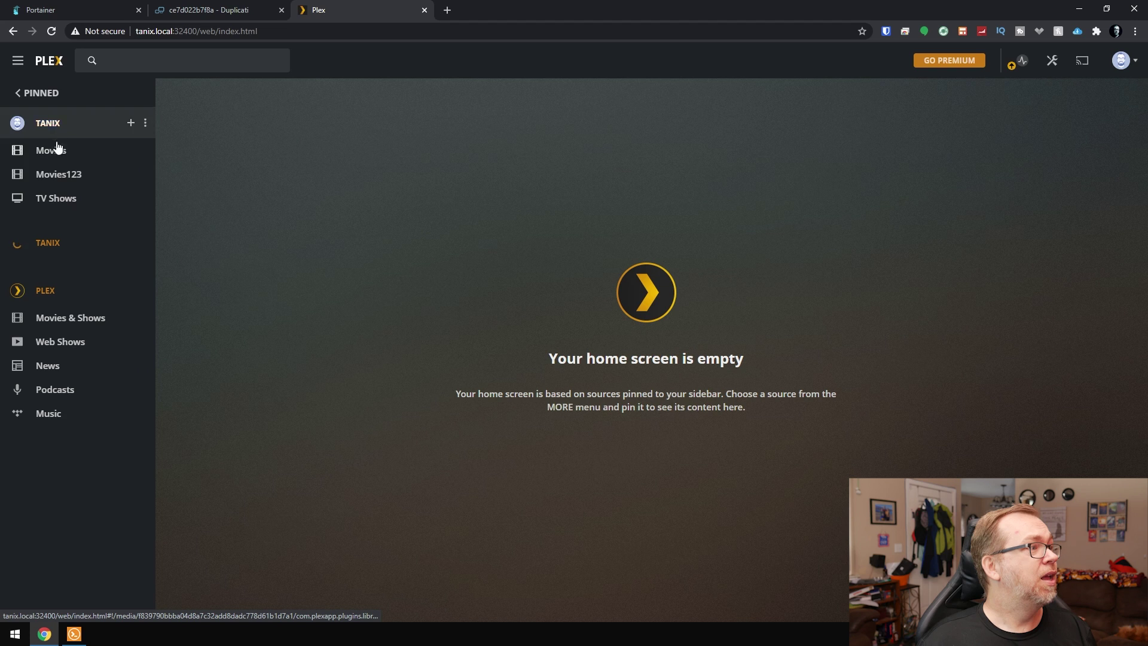
left_click(44, 250)
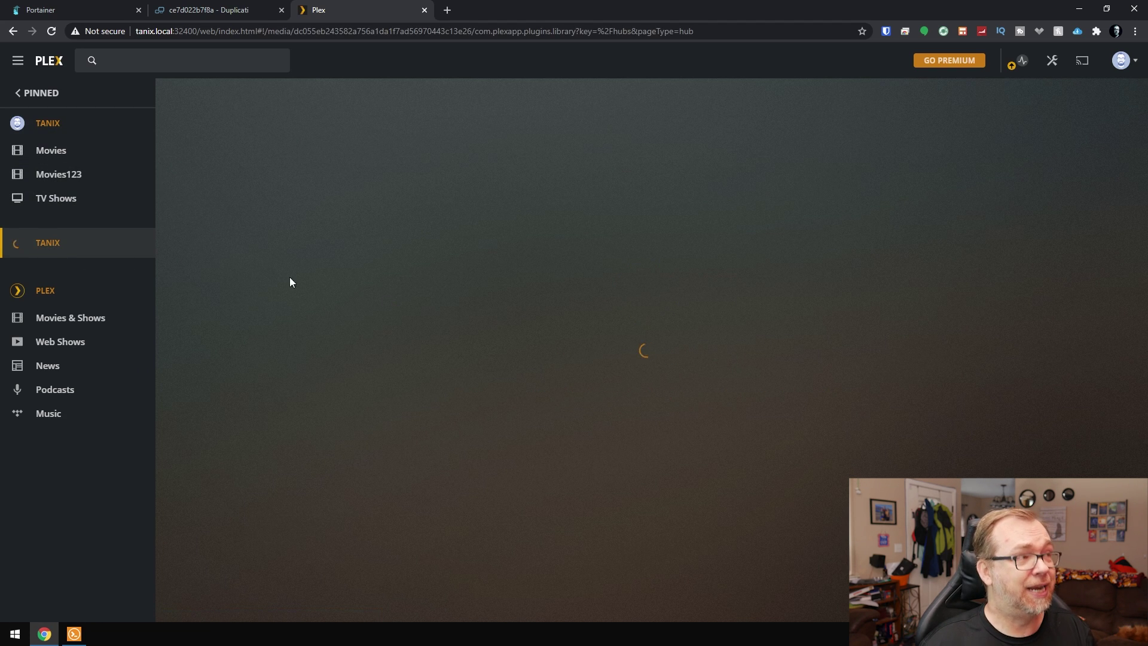
left_click(47, 126)
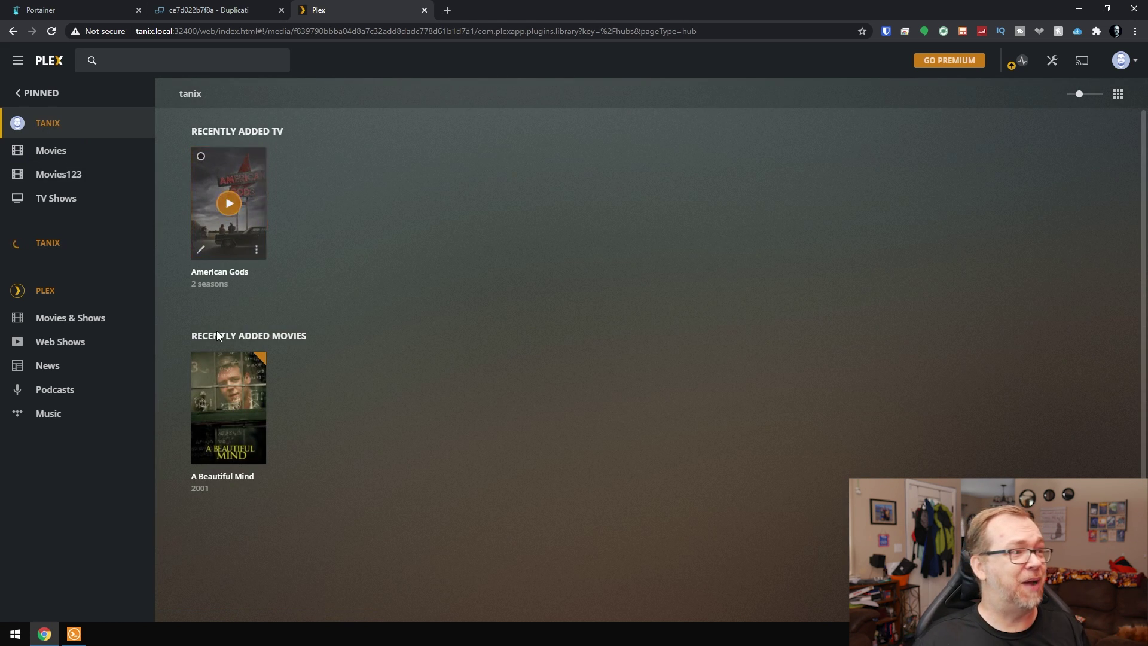
left_click(228, 411)
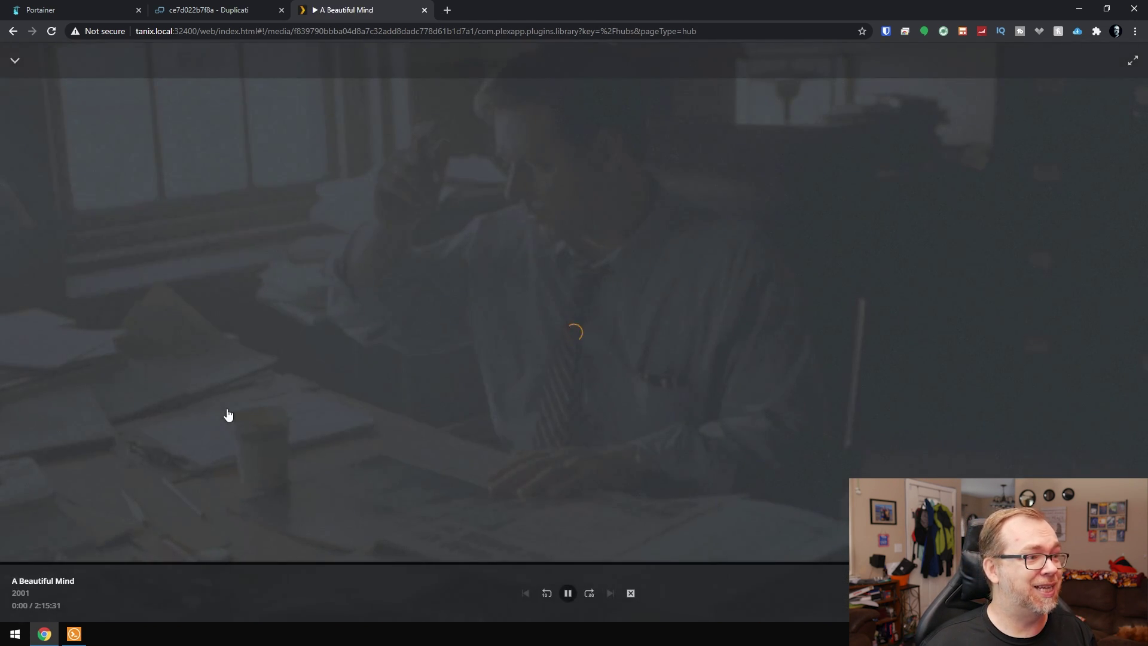